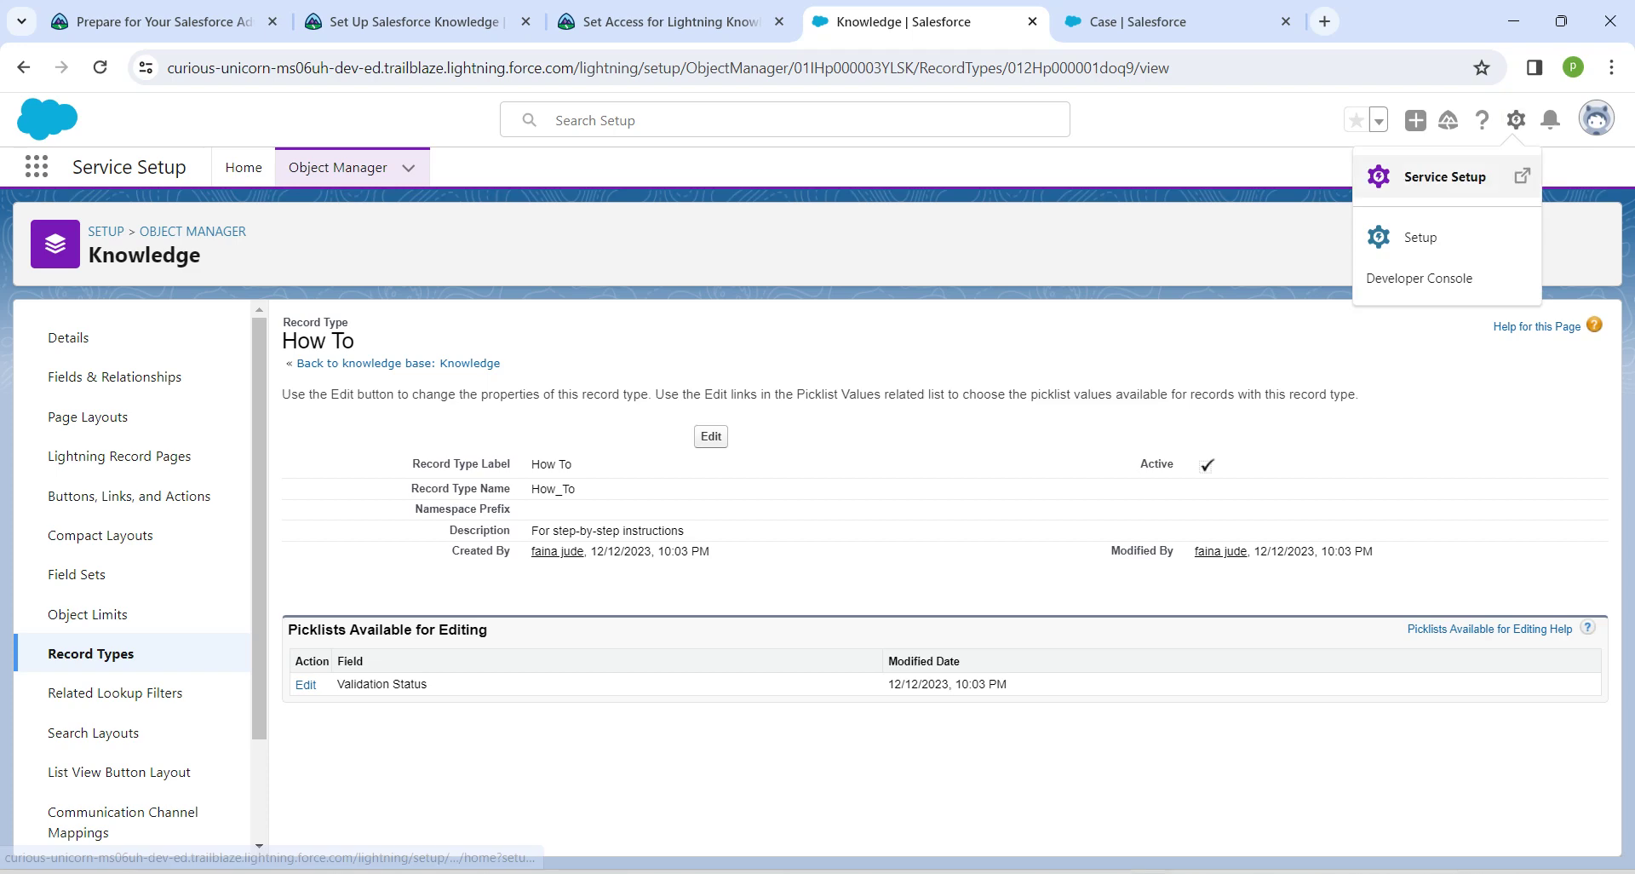
- Open Service Setup, close the two old Salesforce tabs for Case and Knowledge, and go to the Permission Sets page
{"action": "left_click", "coordinate": [1445, 178]}
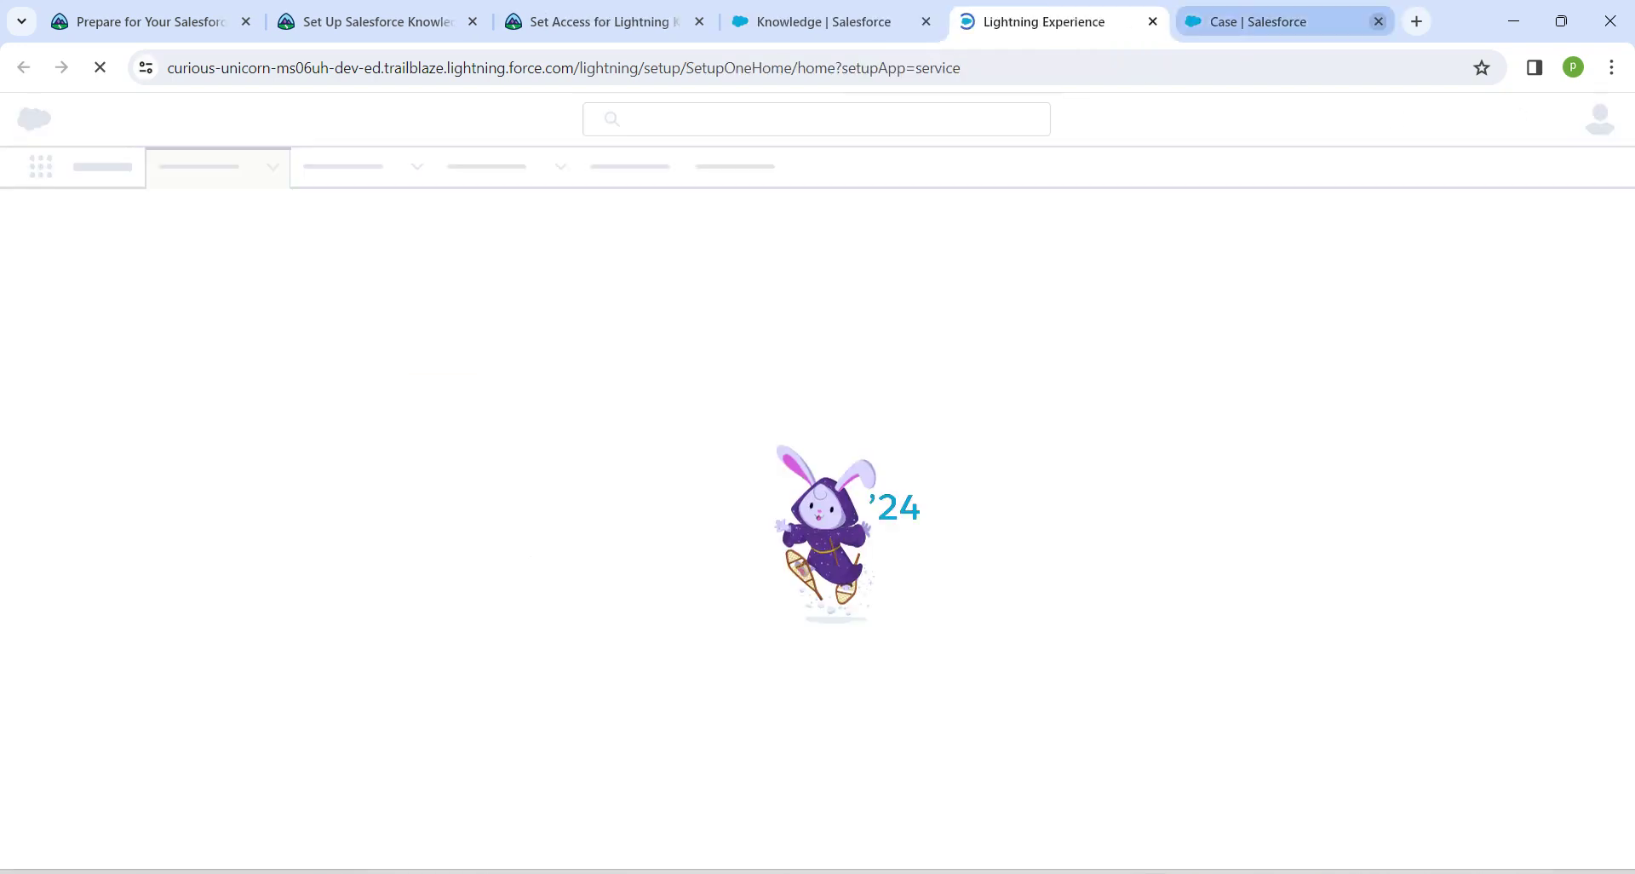
{"action": "left_click", "coordinate": [1378, 21]}
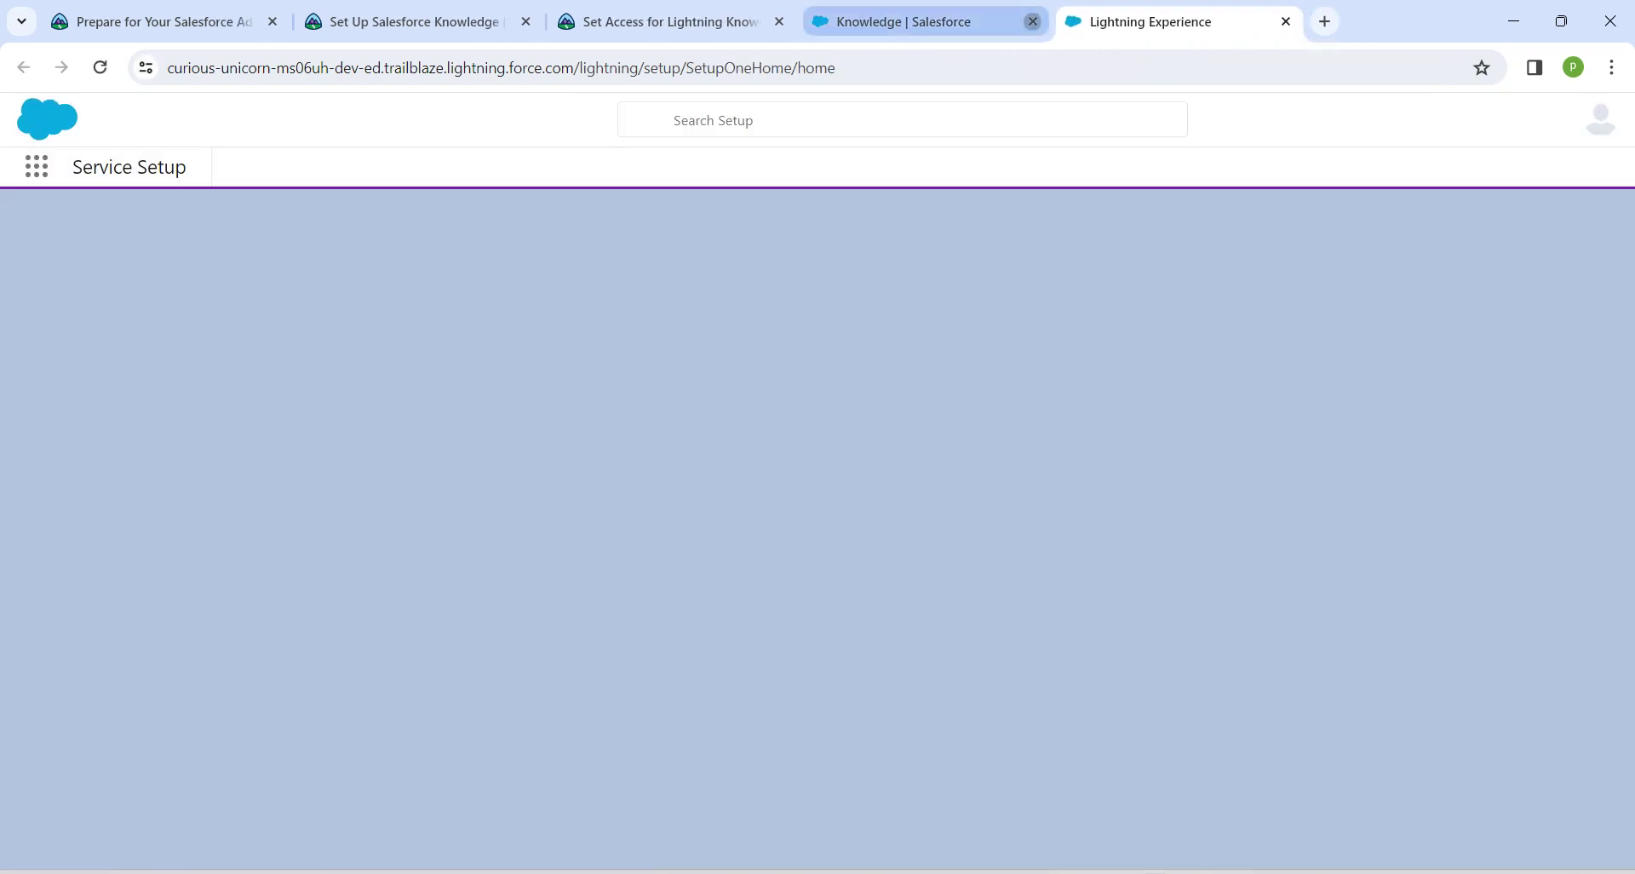
{"action": "left_click", "coordinate": [1032, 21]}
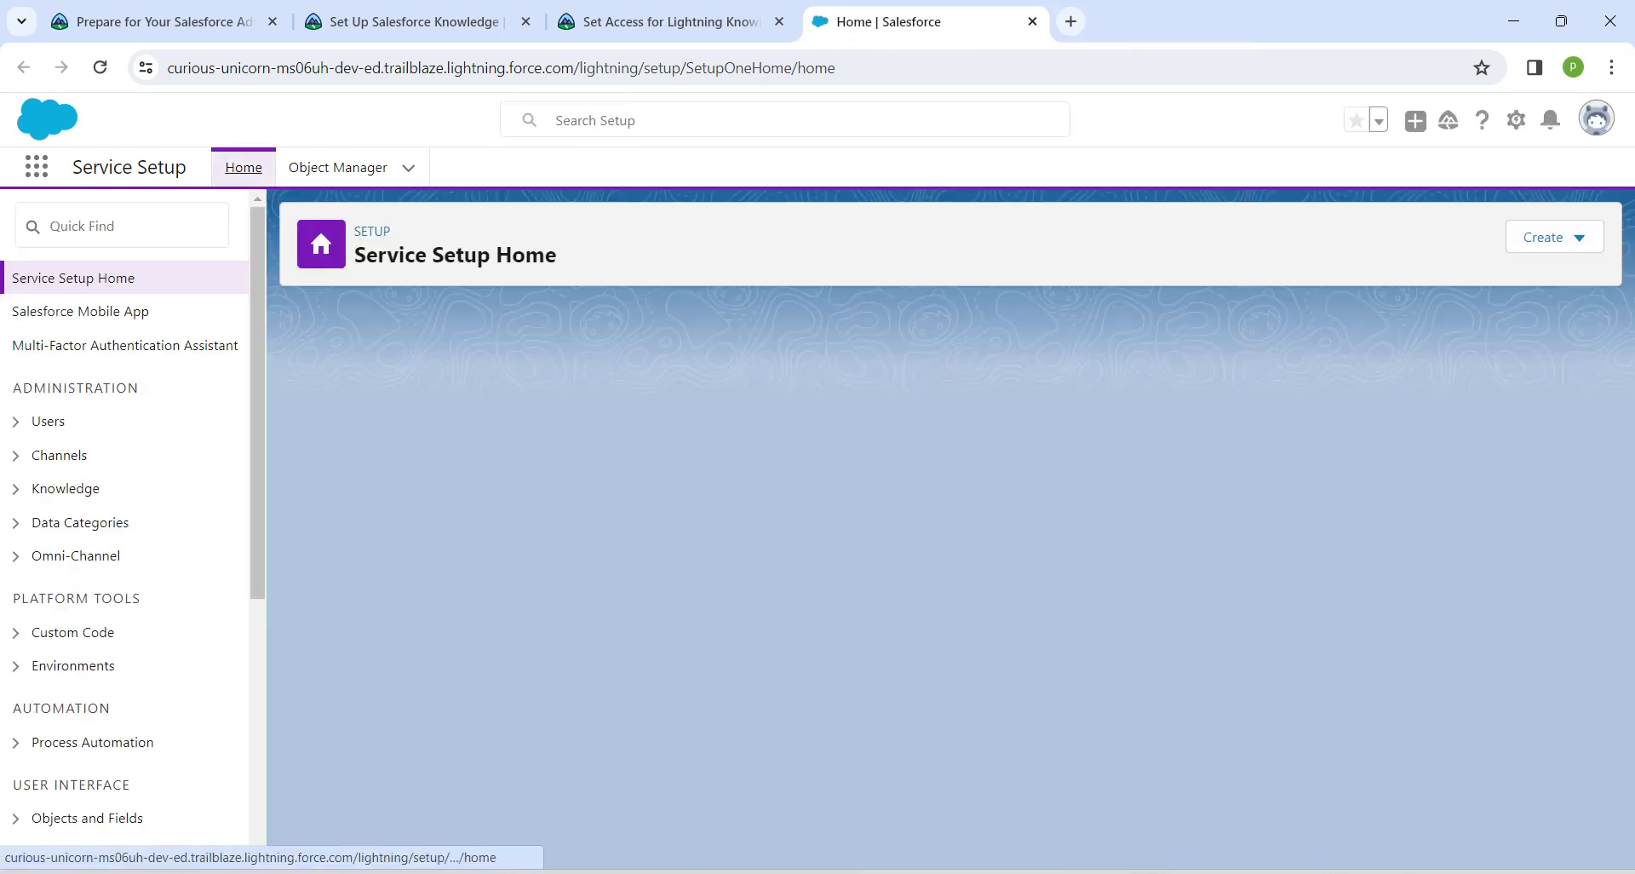
{"action": "type", "text": "permiss"}
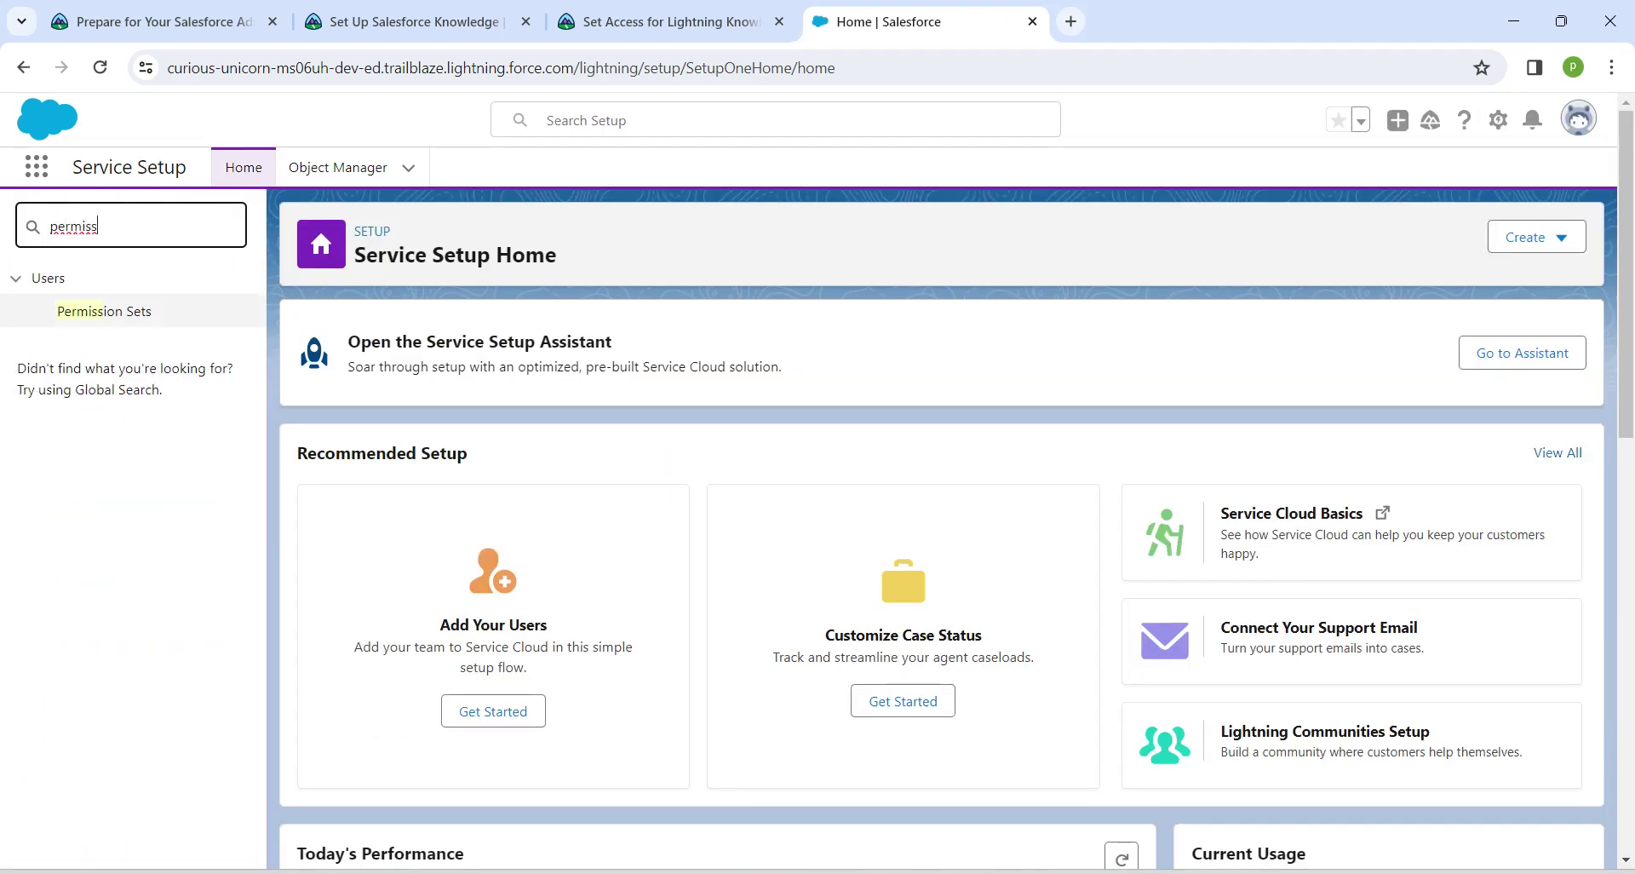
{"action": "left_click", "coordinate": [103, 311]}
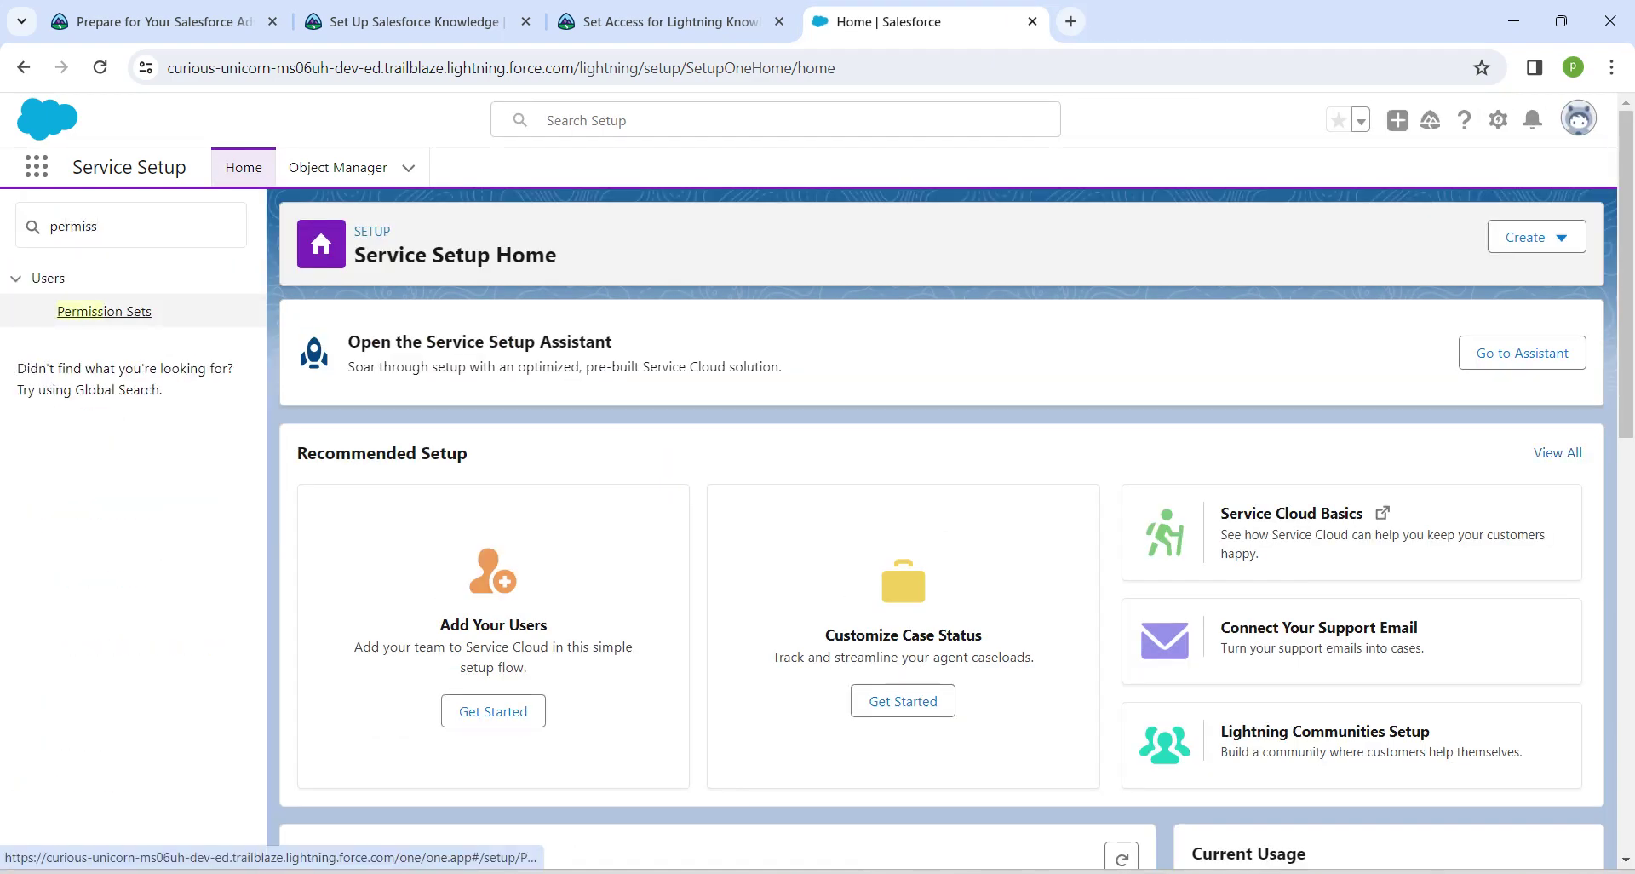
- Copy the label "Knowledge Manager Permission Set" from the Trailhead instructions and return to Salesforce's Permission Sets page
{"action": "left_click", "coordinate": [672, 21]}
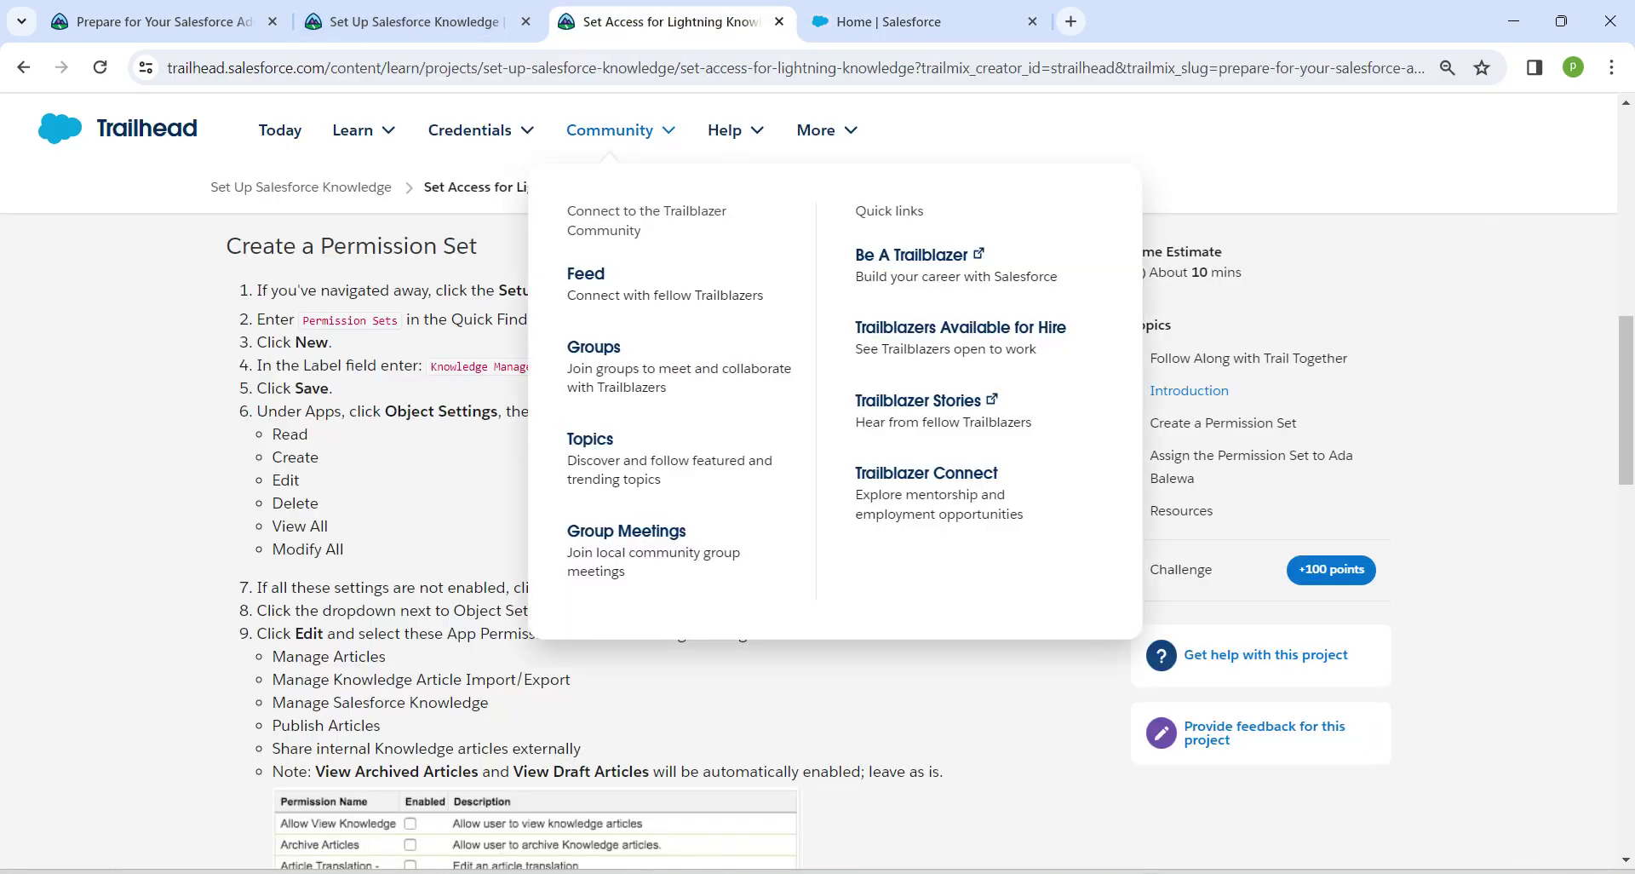
{"action": "left_click_drag", "start_coordinate": [428, 366], "coordinate": [635, 366]}
{"action": "key", "text": "ctrl+c"}
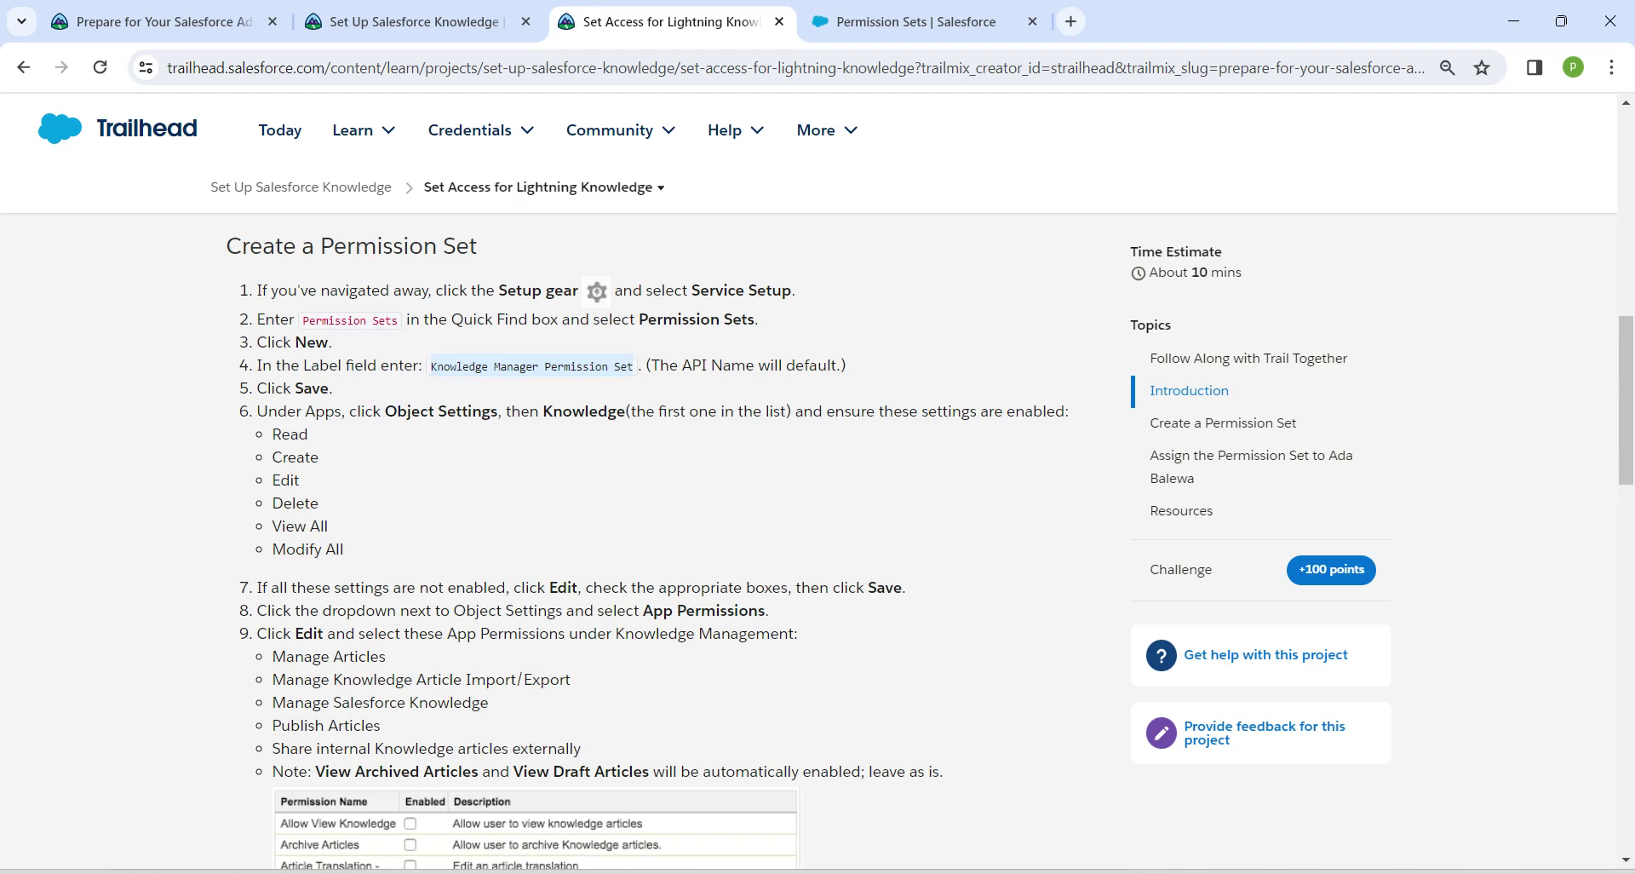
{"action": "left_click", "coordinate": [916, 22]}
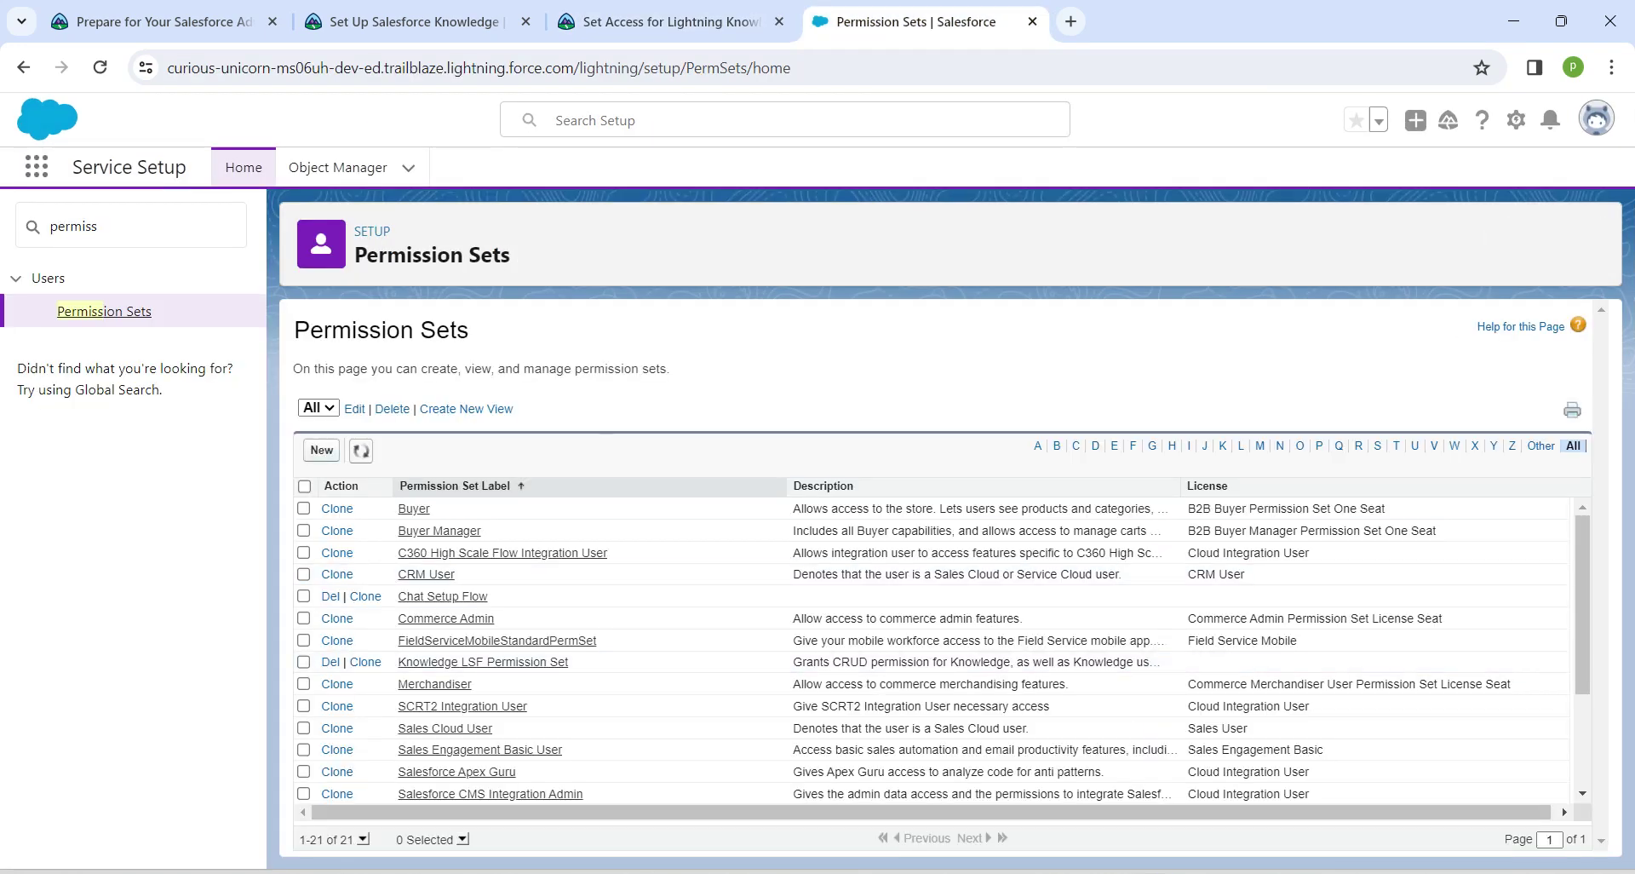
- Create and save a permission set labelled "Knowledge Manager Permission Set" with the default API name, and open its object settings
{"action": "left_click", "coordinate": [321, 450]}
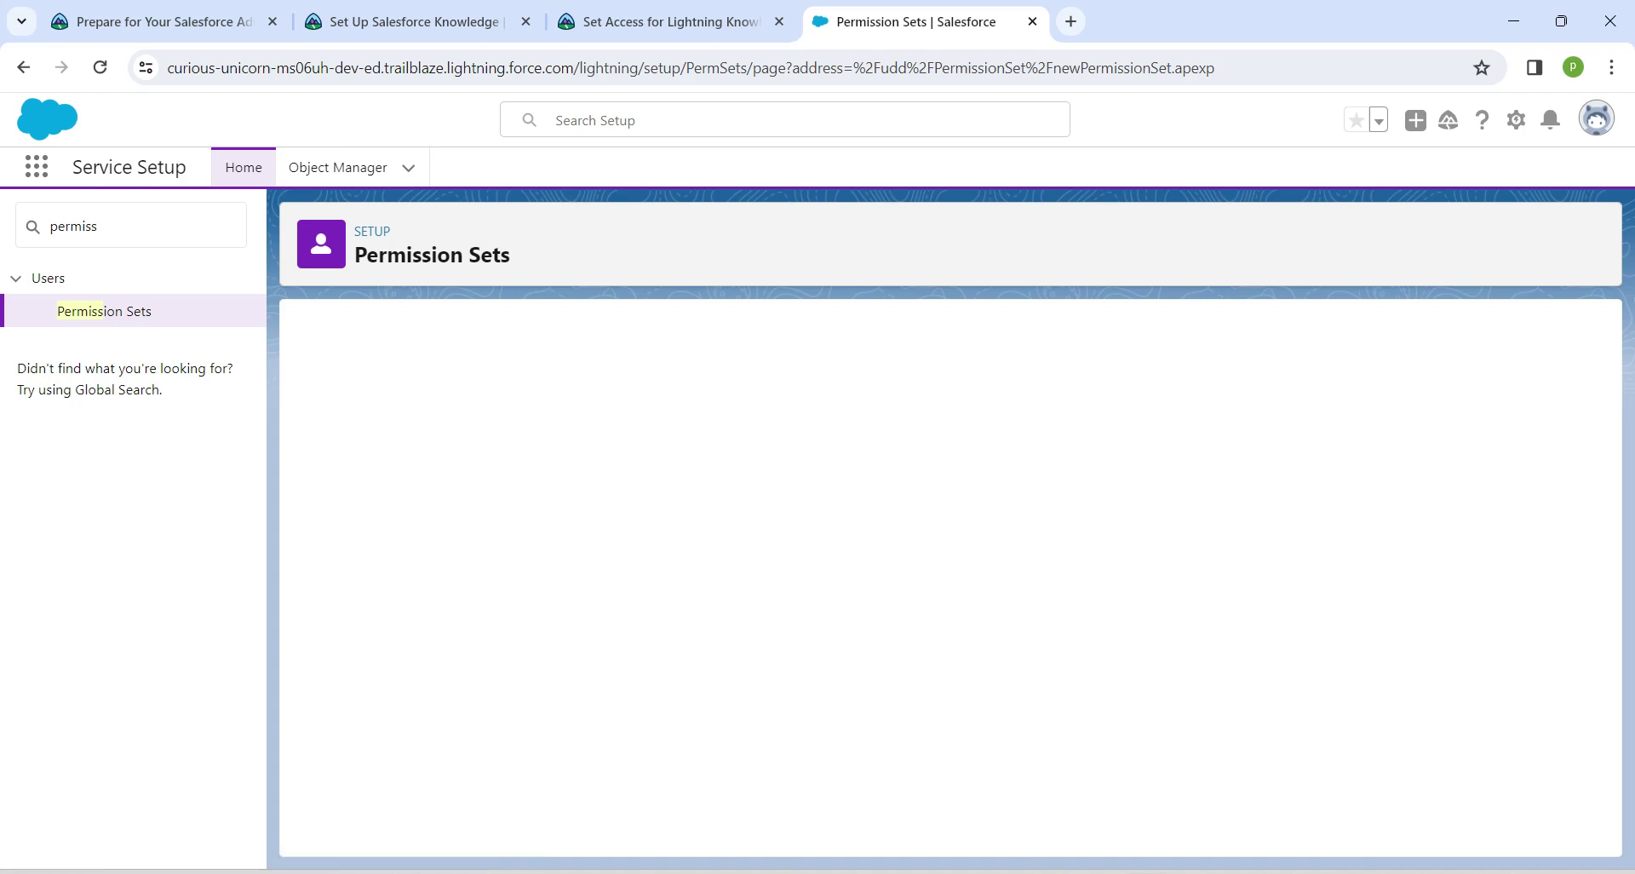
{"action": "key", "text": "ctrl+v"}
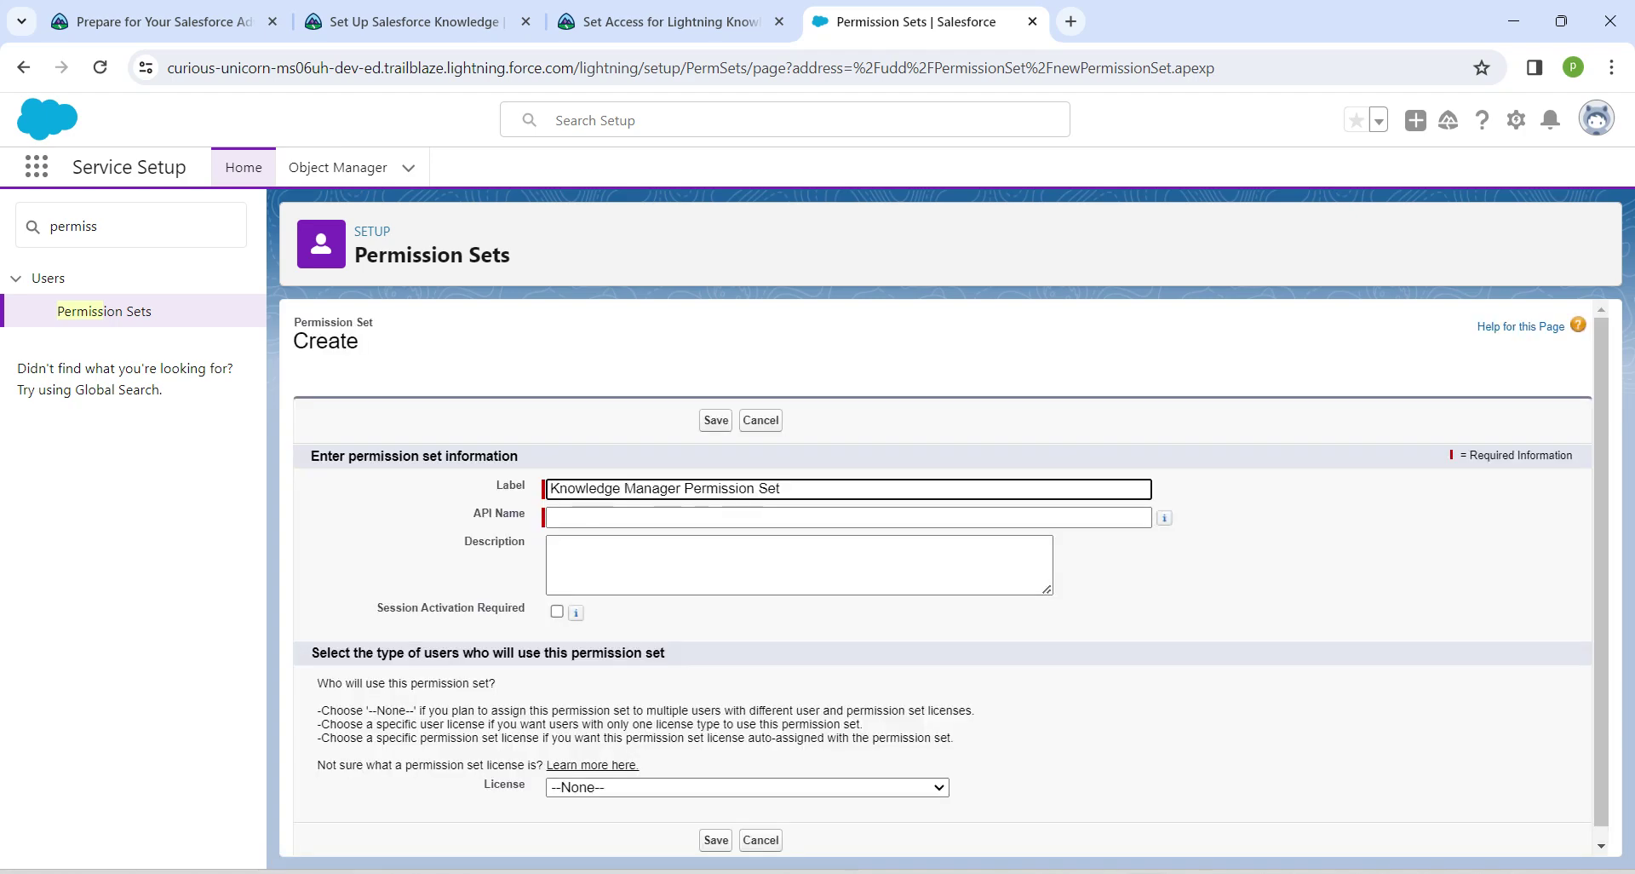
{"action": "key", "text": "Tab"}
{"action": "key", "text": "Tab"}
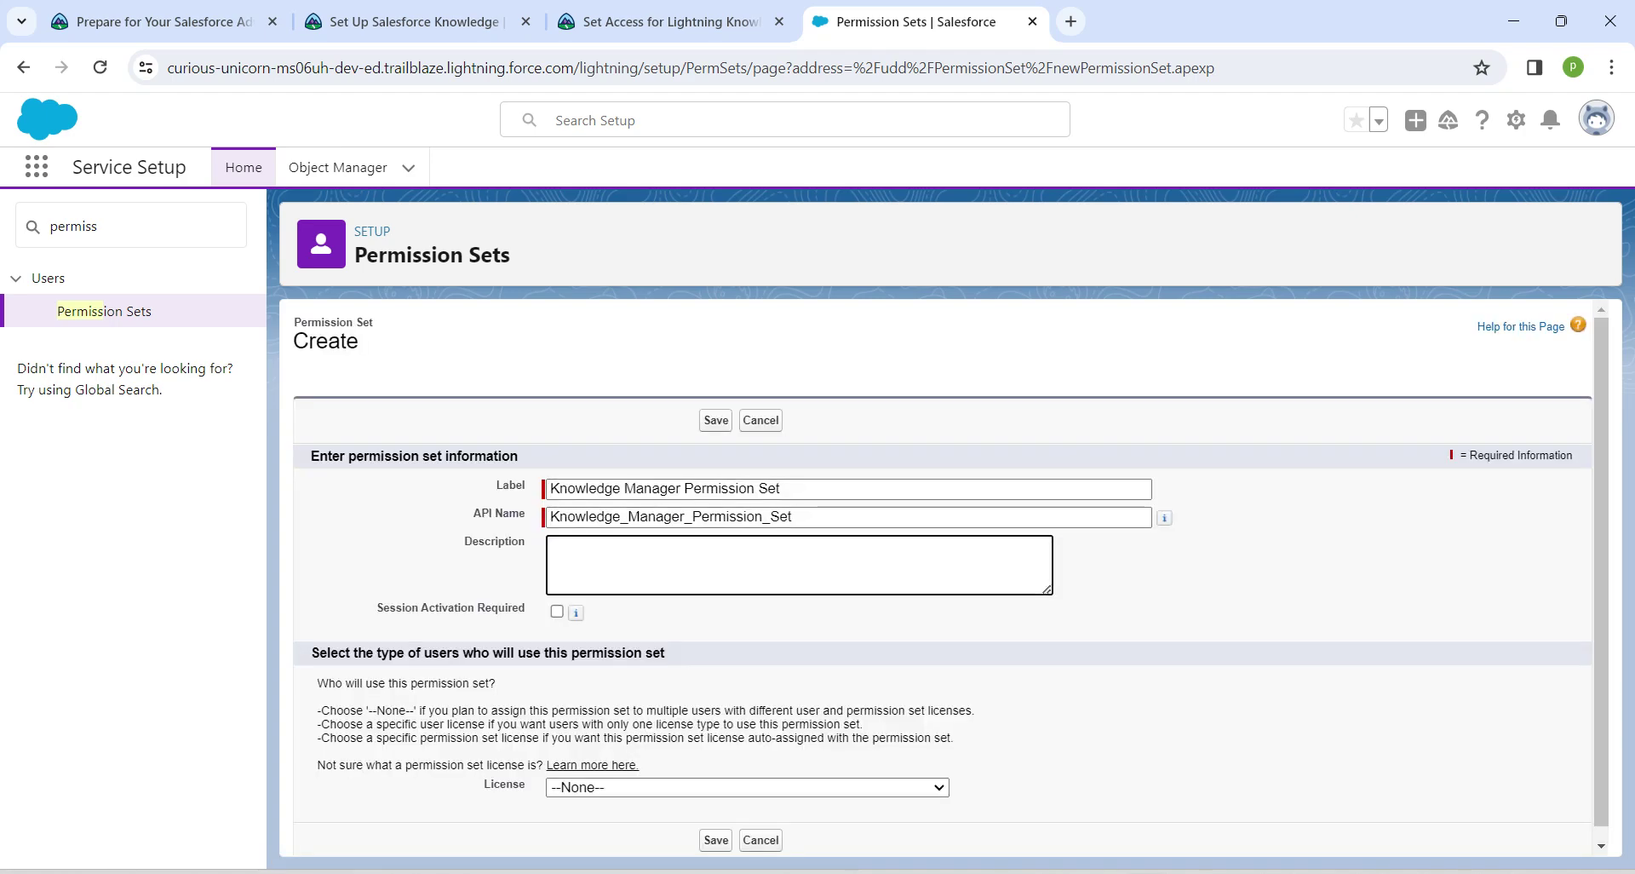
{"action": "key", "text": "alt+Tab"}
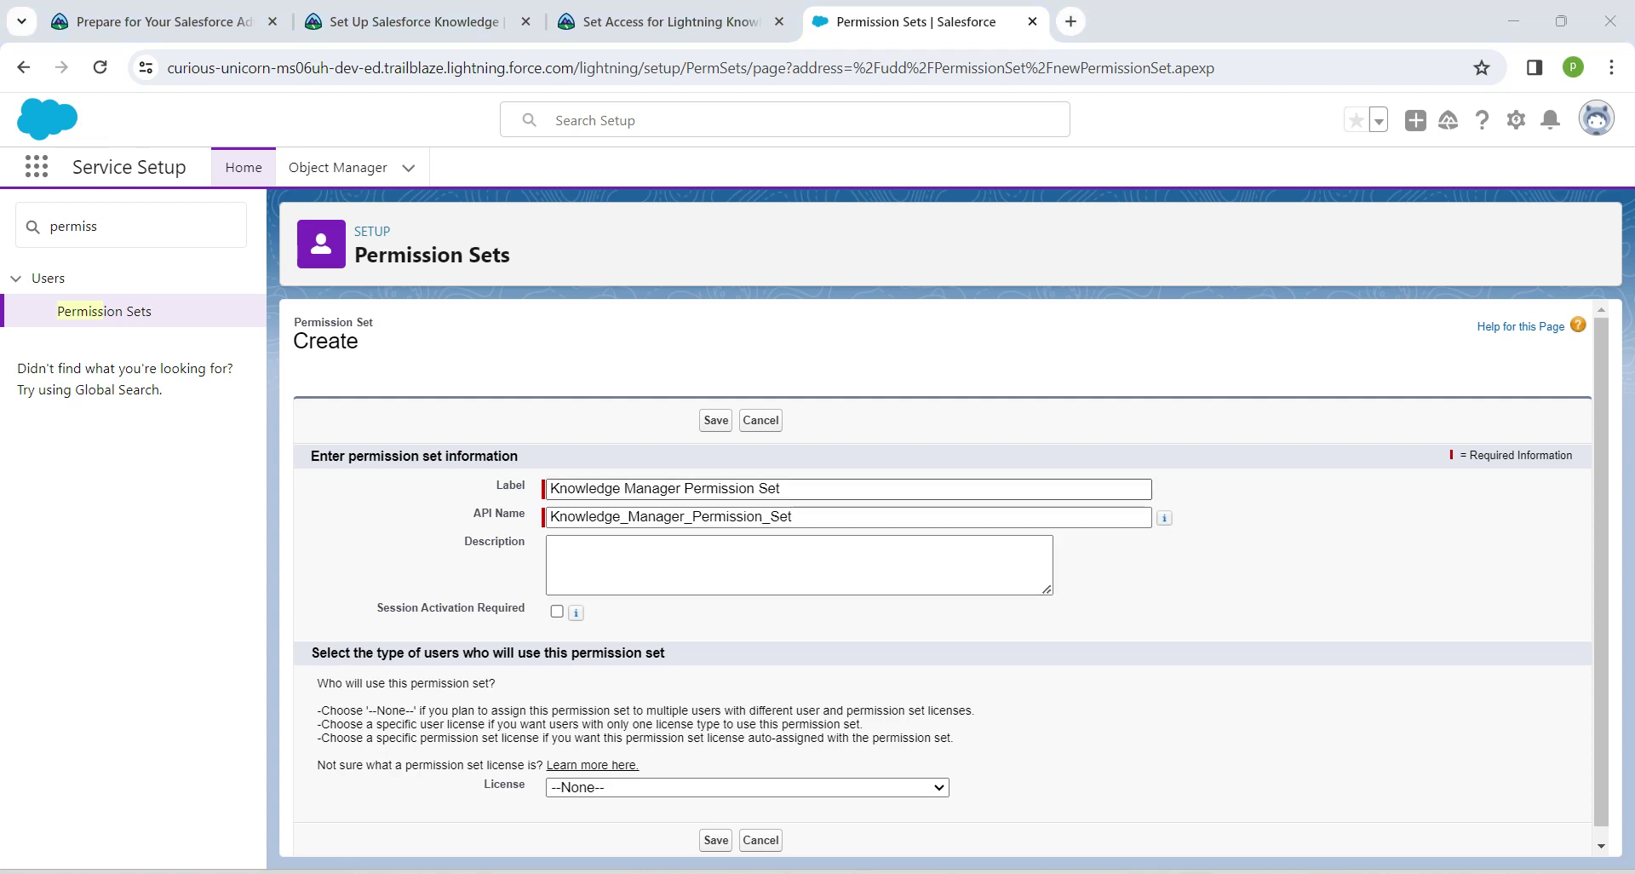
{"action": "left_click", "coordinate": [715, 419]}
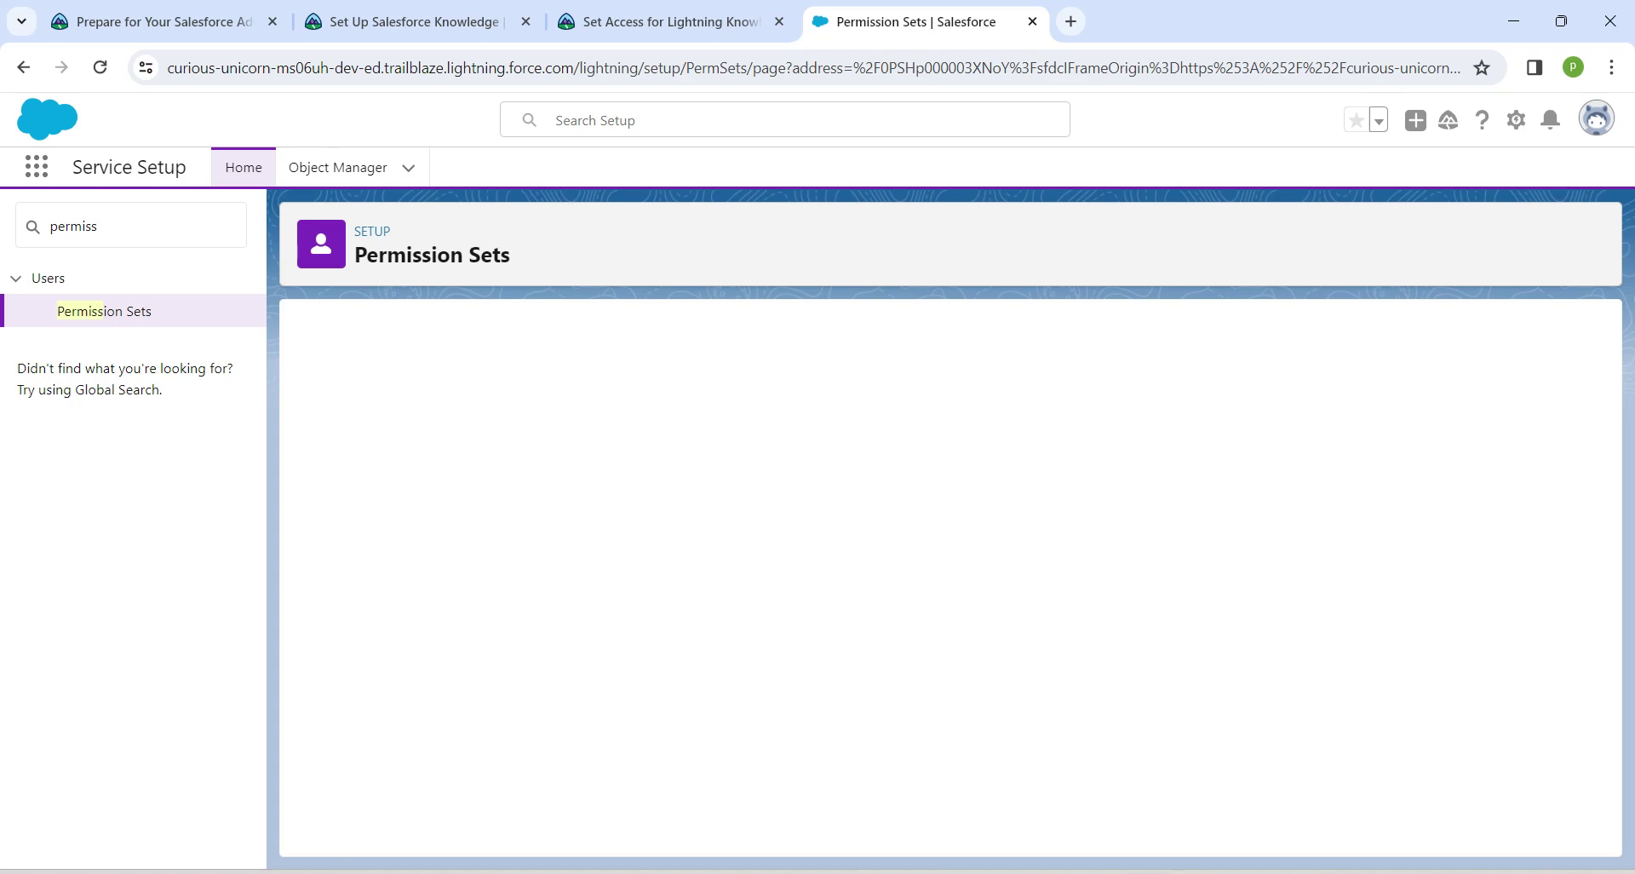
{"action": "key", "text": "alt+Tab"}
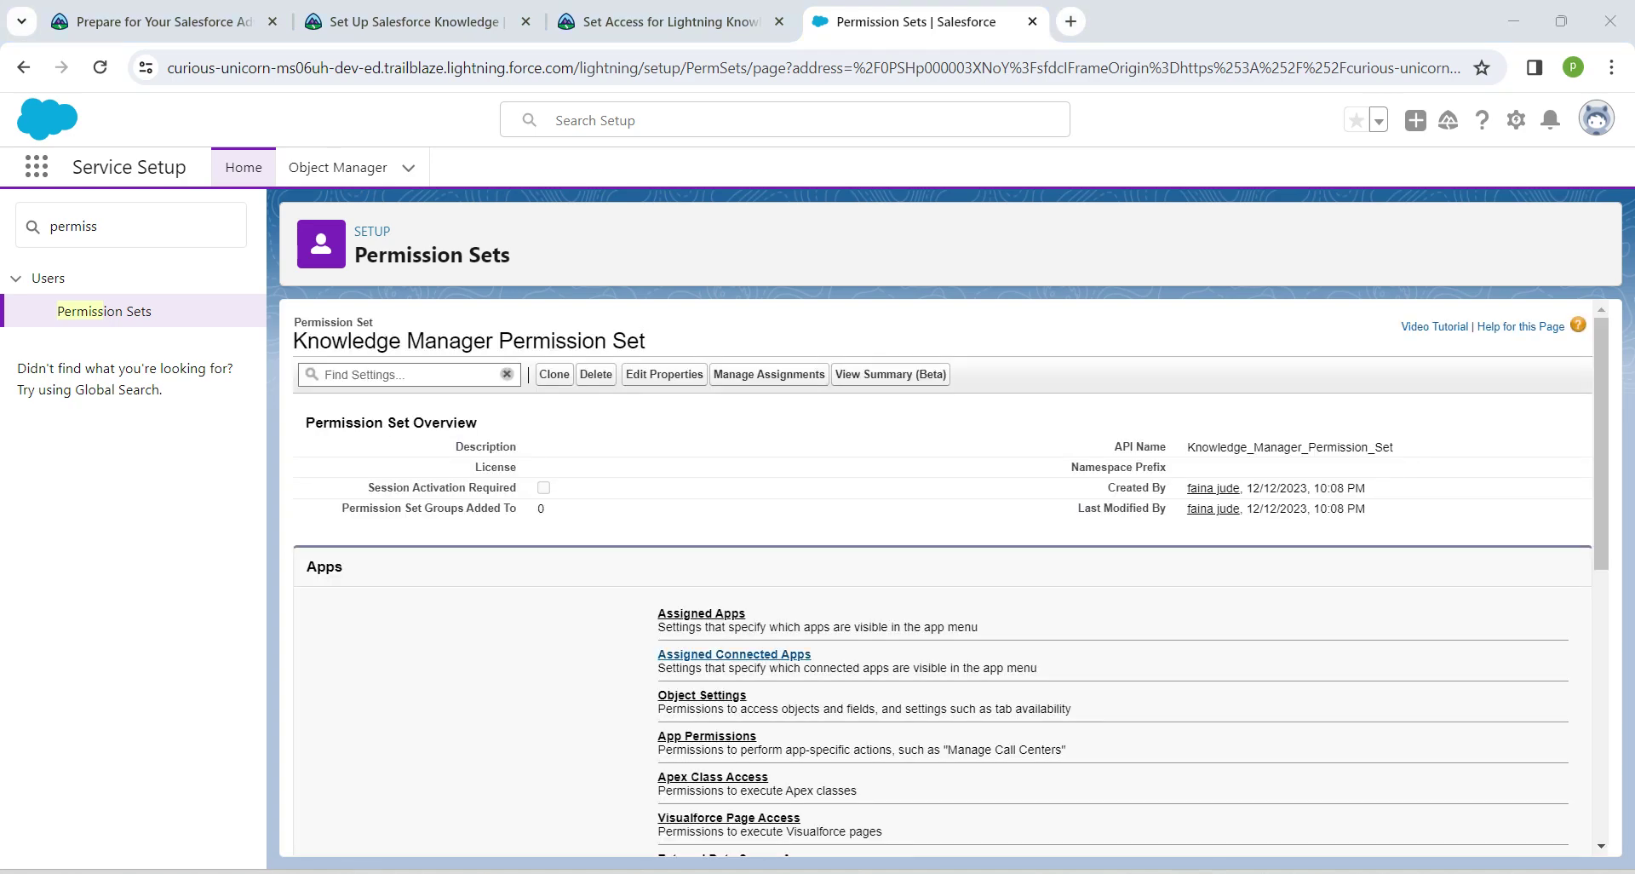
{"action": "left_click", "coordinate": [701, 695]}
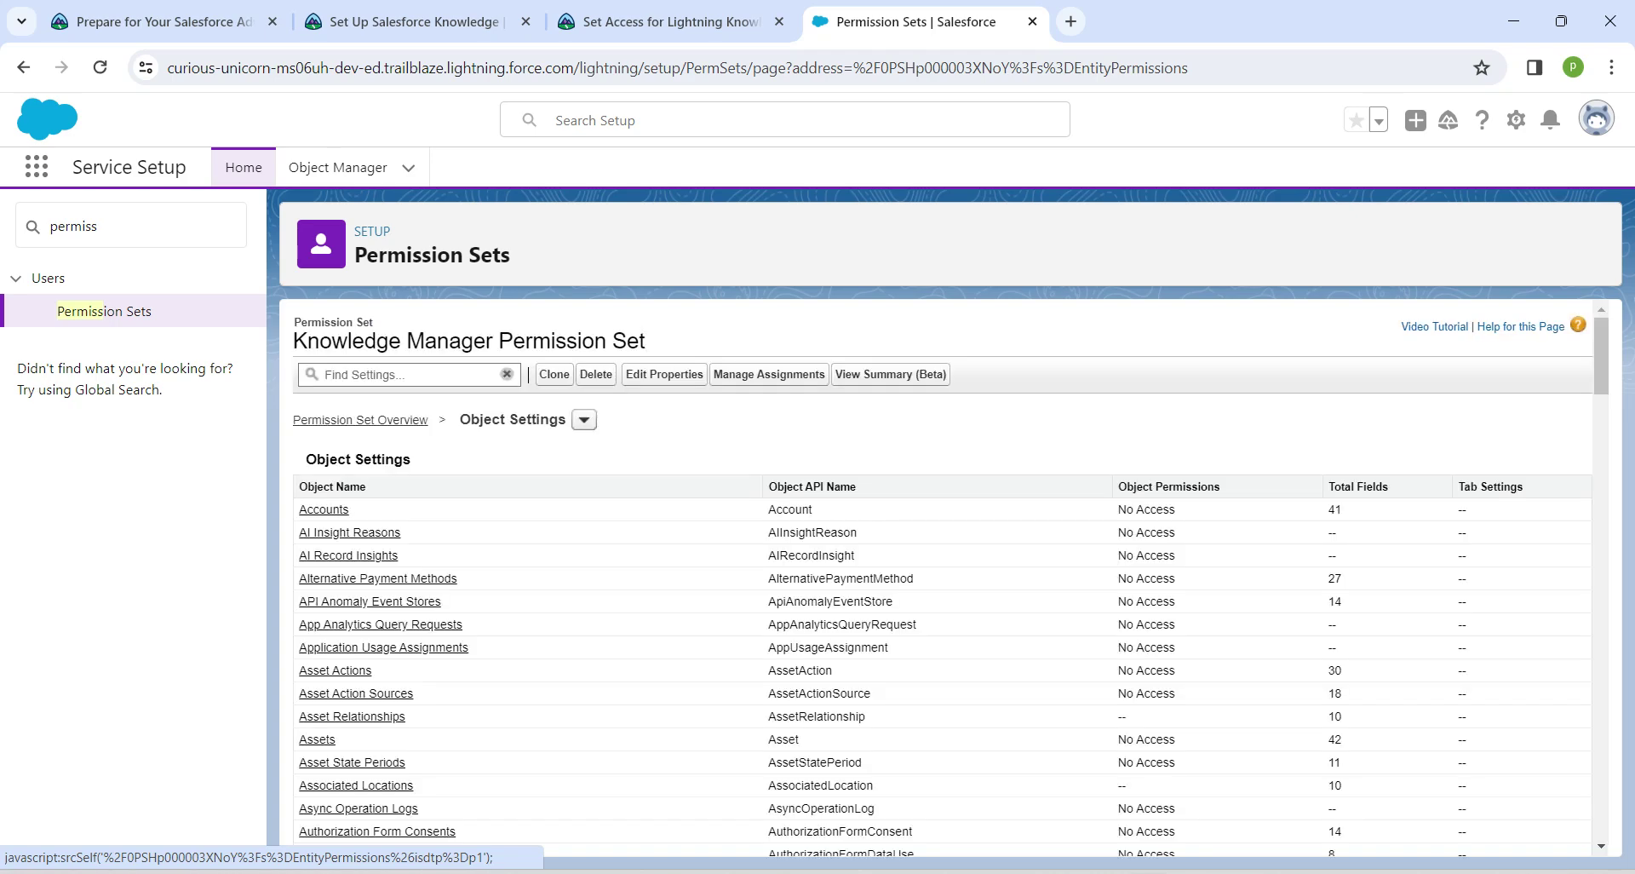
{"action": "scroll", "coordinate": [941, 577], "scroll_direction": "down", "scroll_amount": 15}
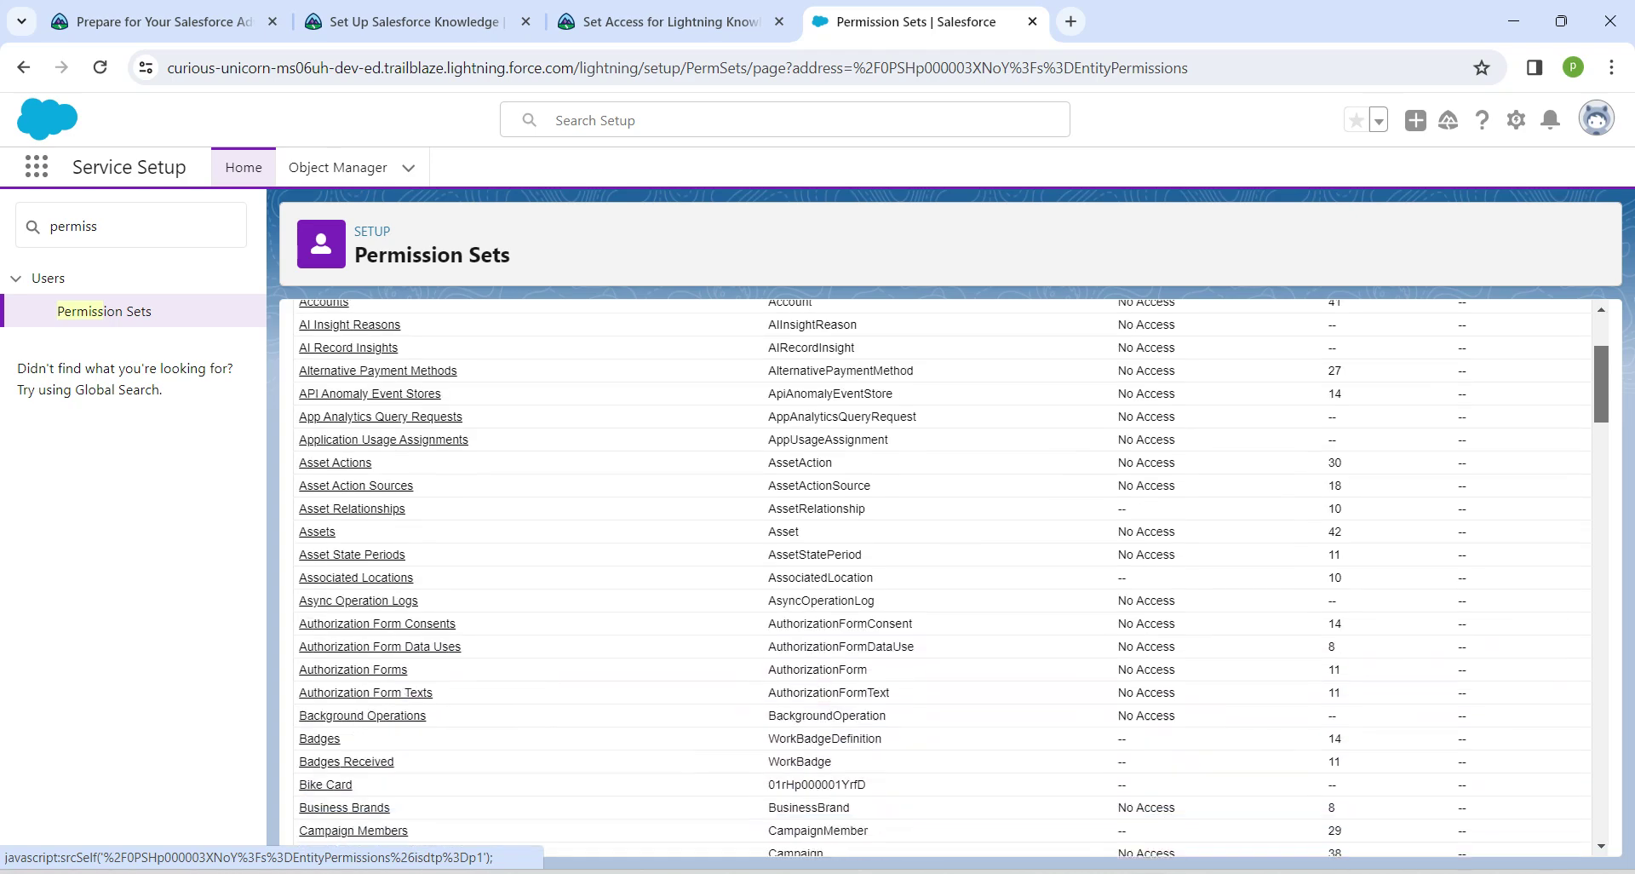
{"action": "scroll", "coordinate": [329, 616], "scroll_direction": "down", "scroll_amount": 3}
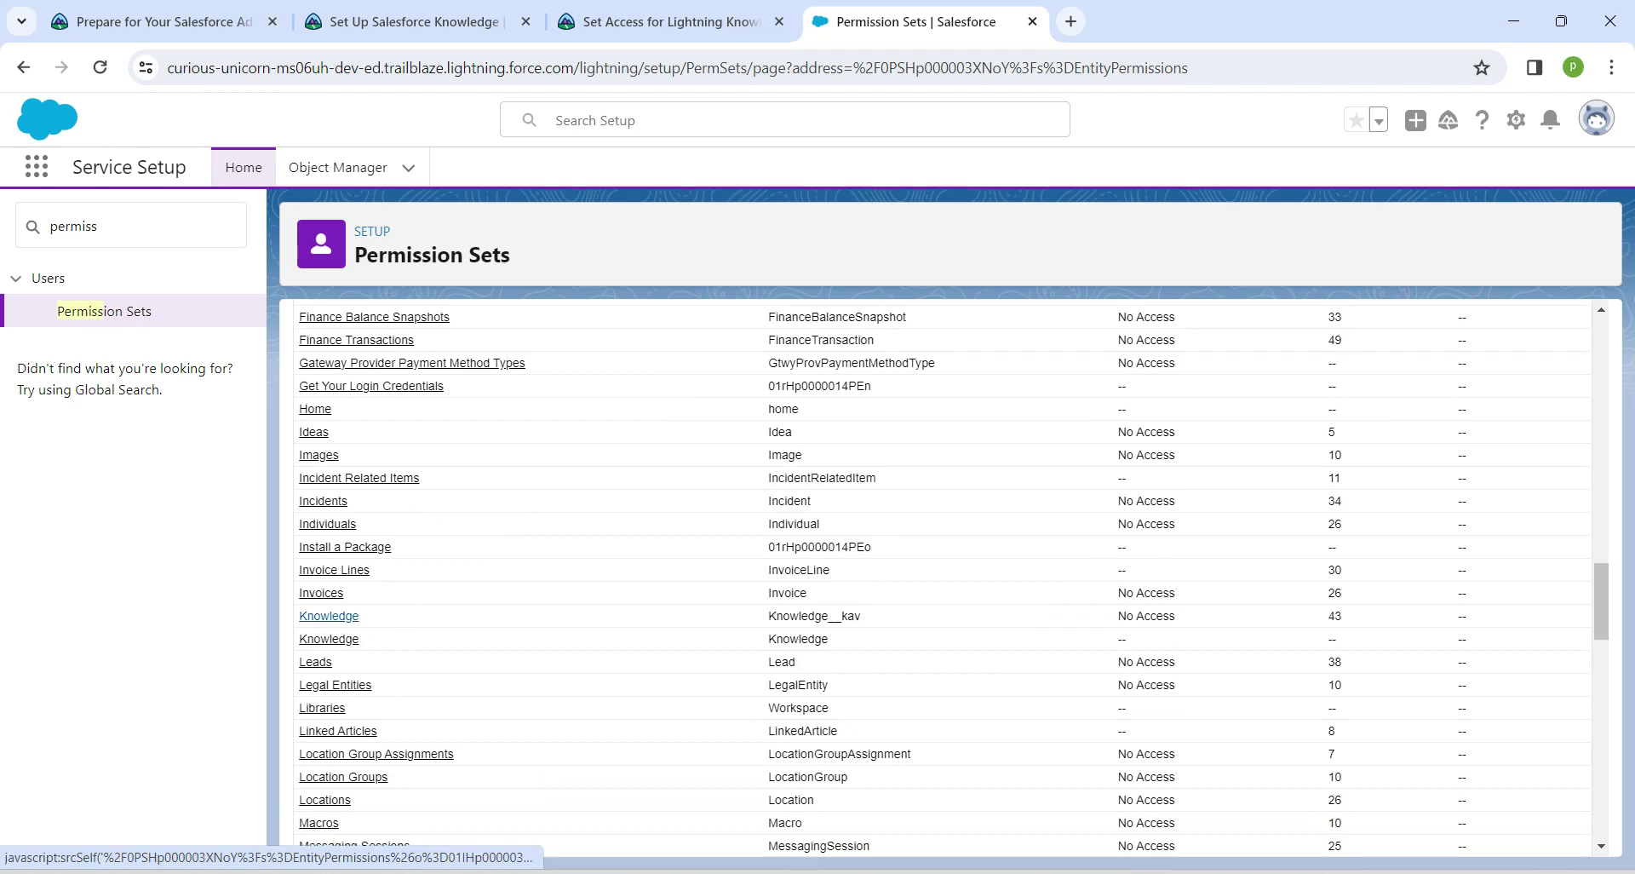
{"action": "left_click", "coordinate": [329, 638]}
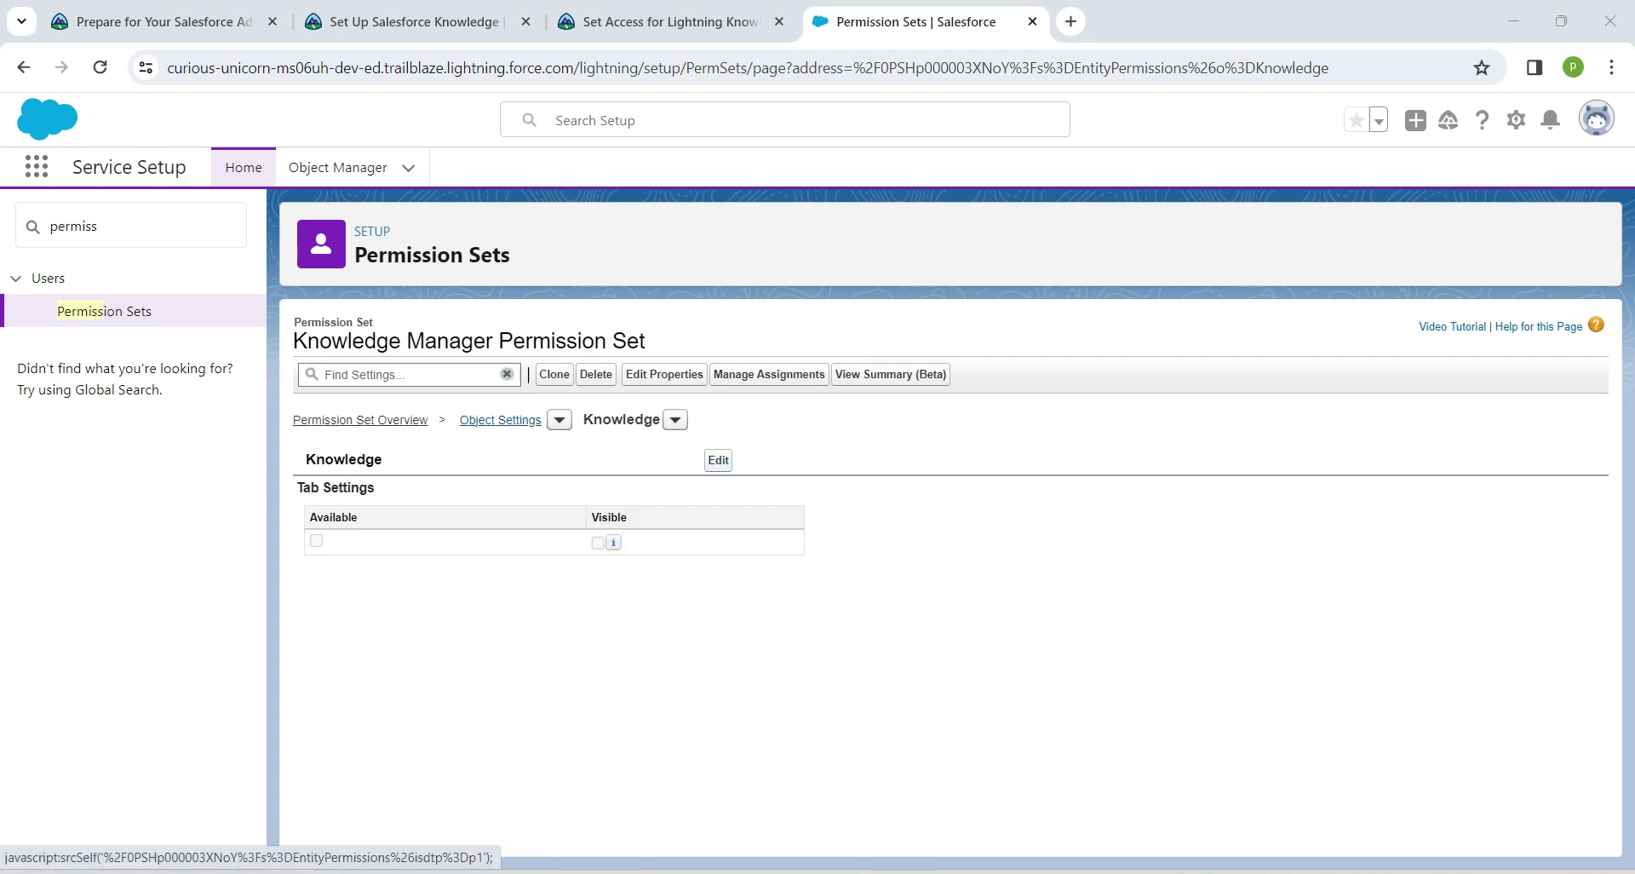
{"action": "left_click", "coordinate": [500, 420]}
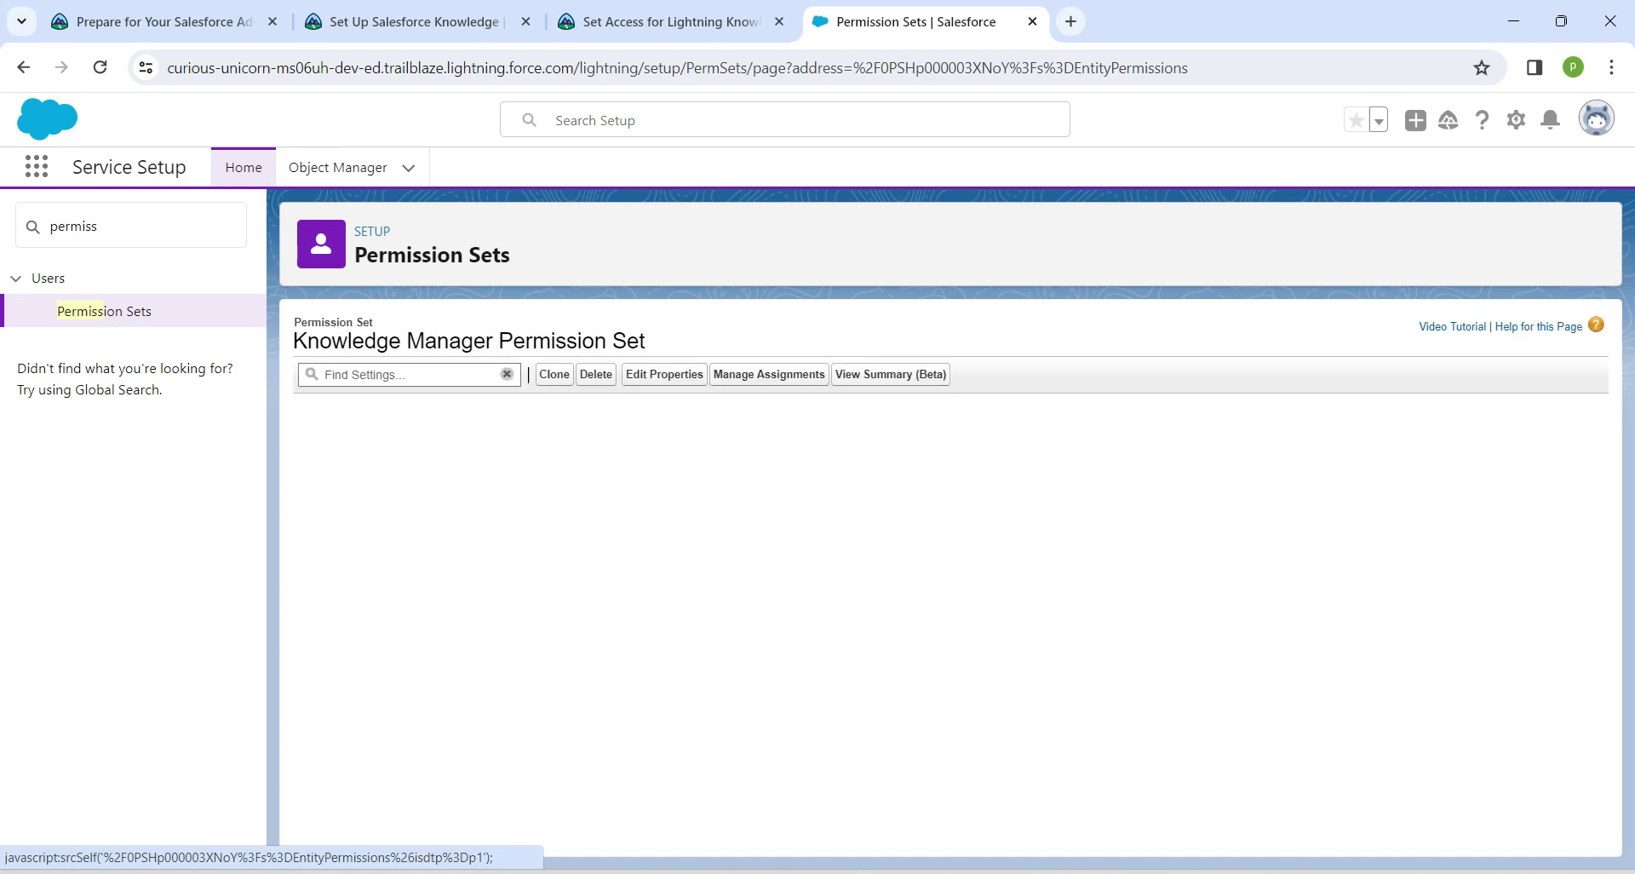
- Enable Read, Create, Edit, Delete, View All and Modify All on the Knowledge__kav object in the permission set and save
{"action": "scroll", "coordinate": [937, 575], "scroll_direction": "down", "scroll_amount": 15}
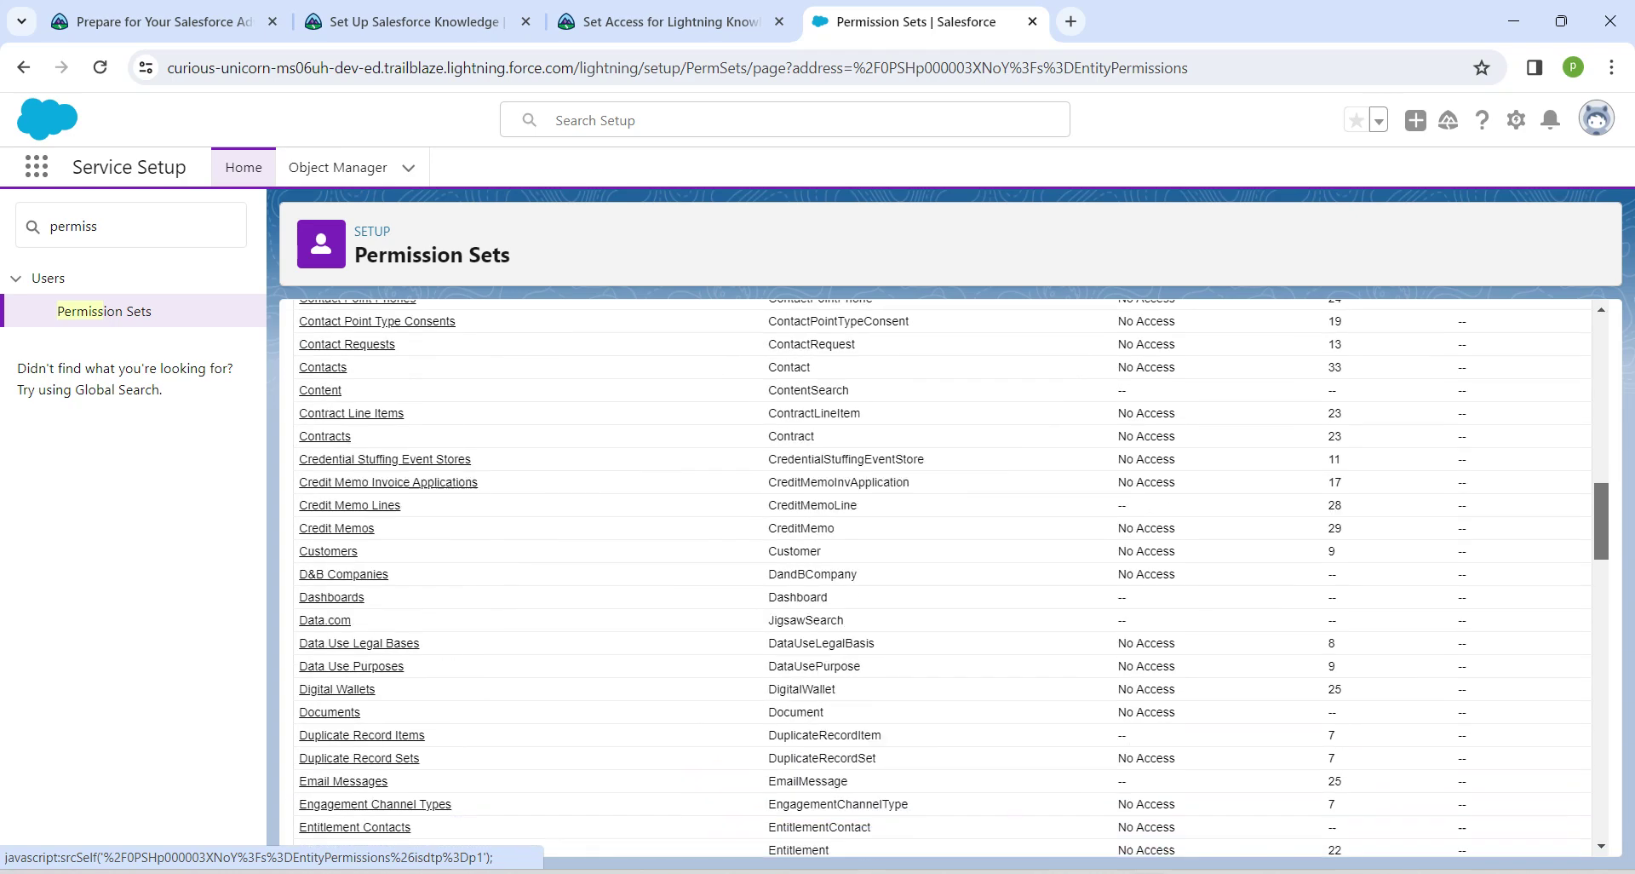
{"action": "scroll", "coordinate": [945, 575], "scroll_direction": "down", "scroll_amount": 7}
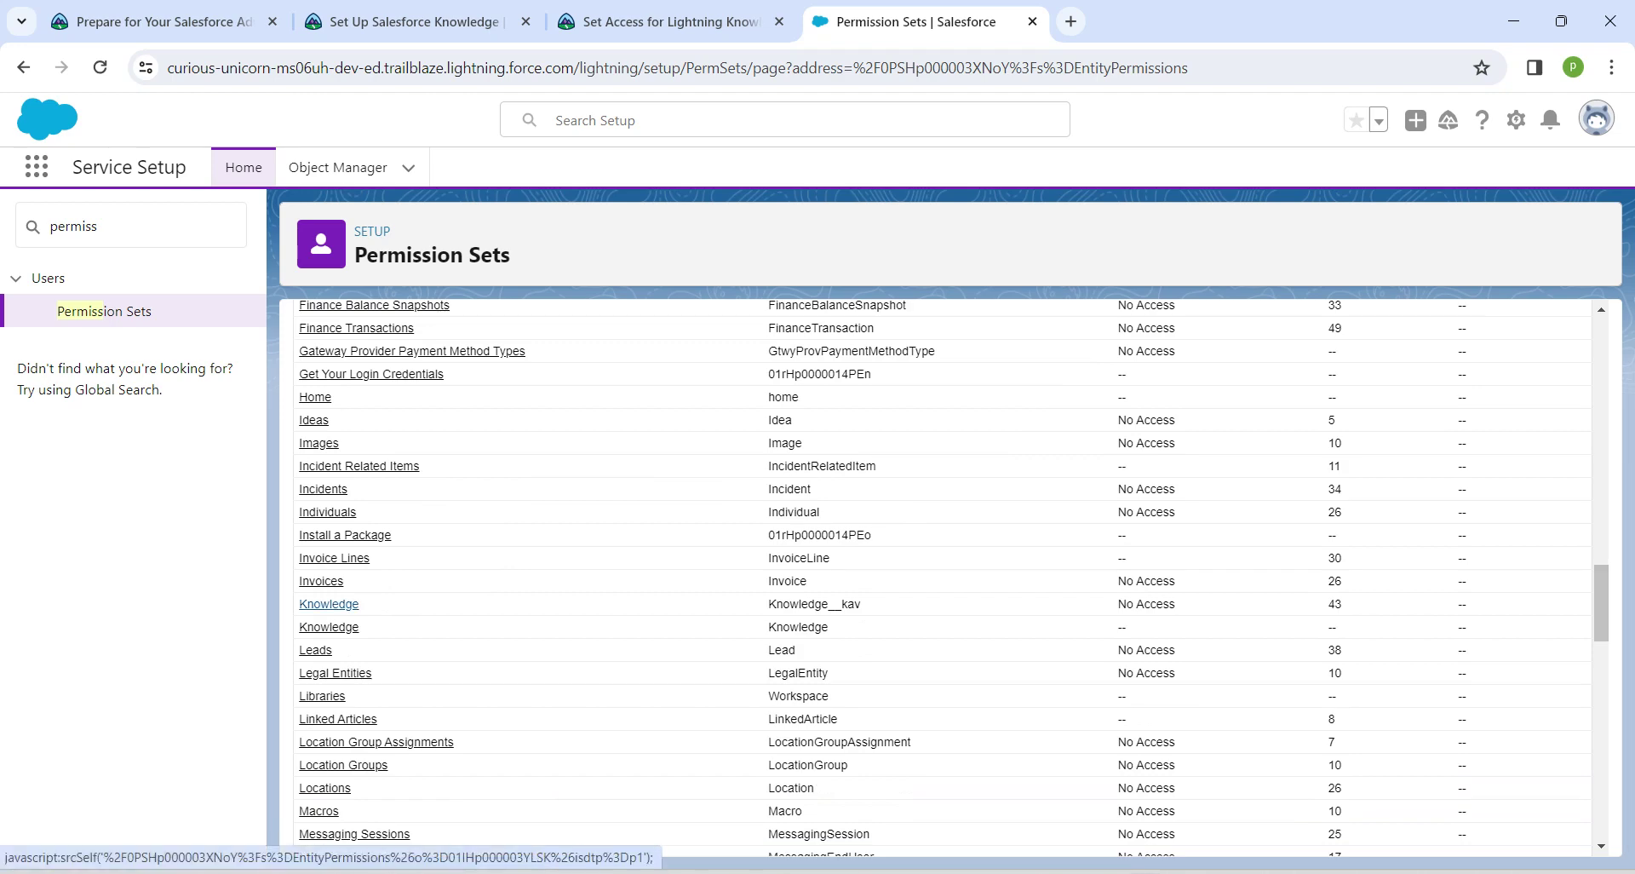
{"action": "left_click", "coordinate": [329, 604]}
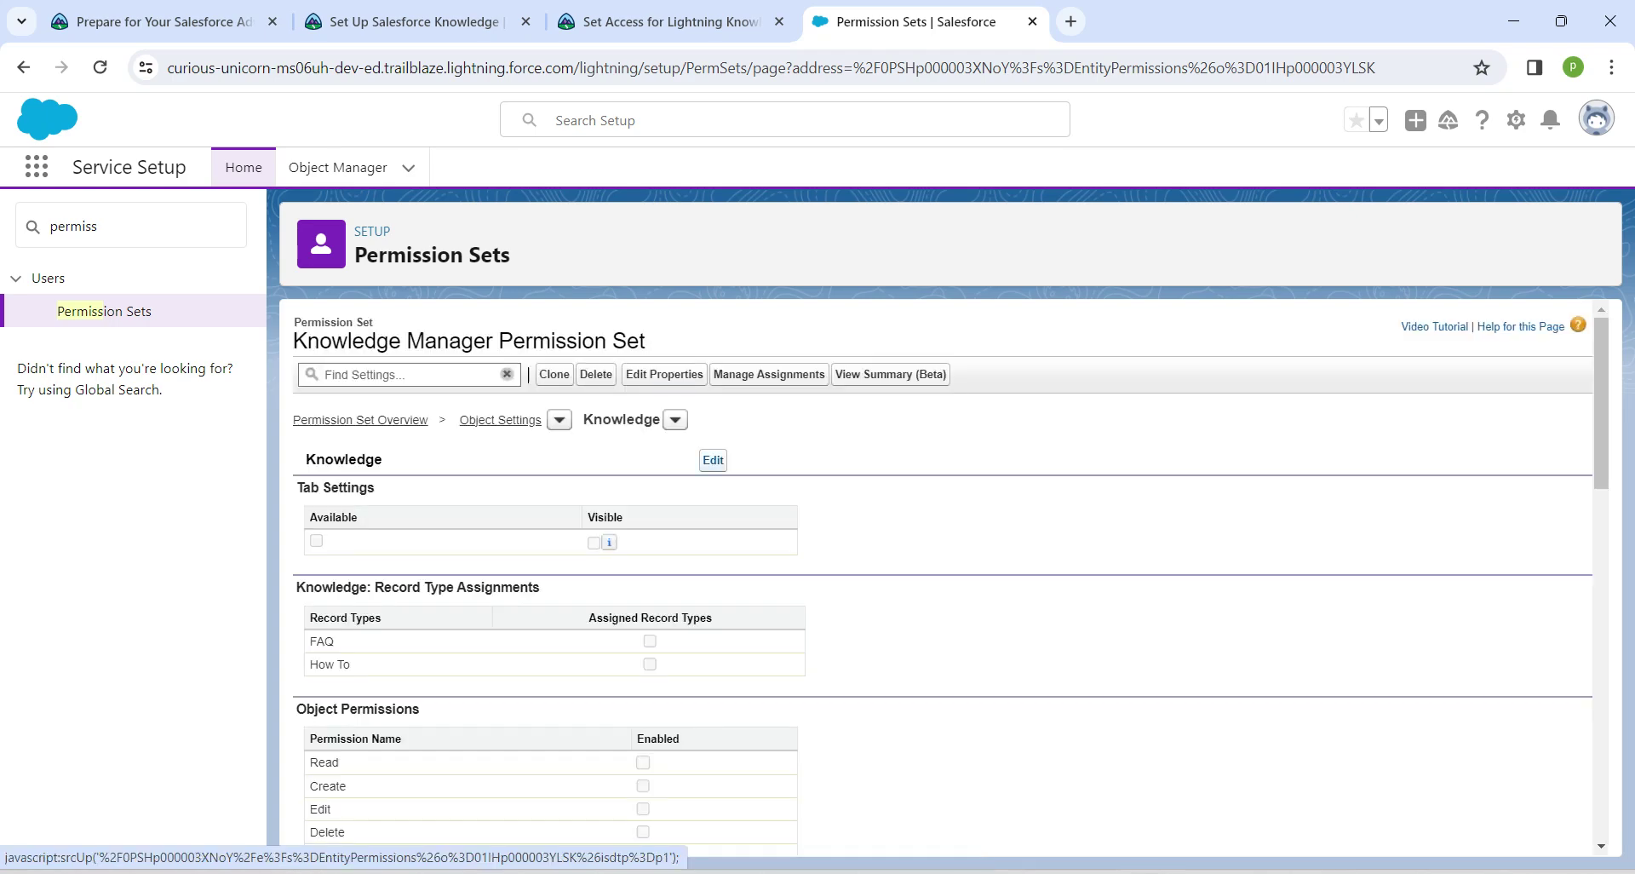
{"action": "left_click", "coordinate": [713, 460]}
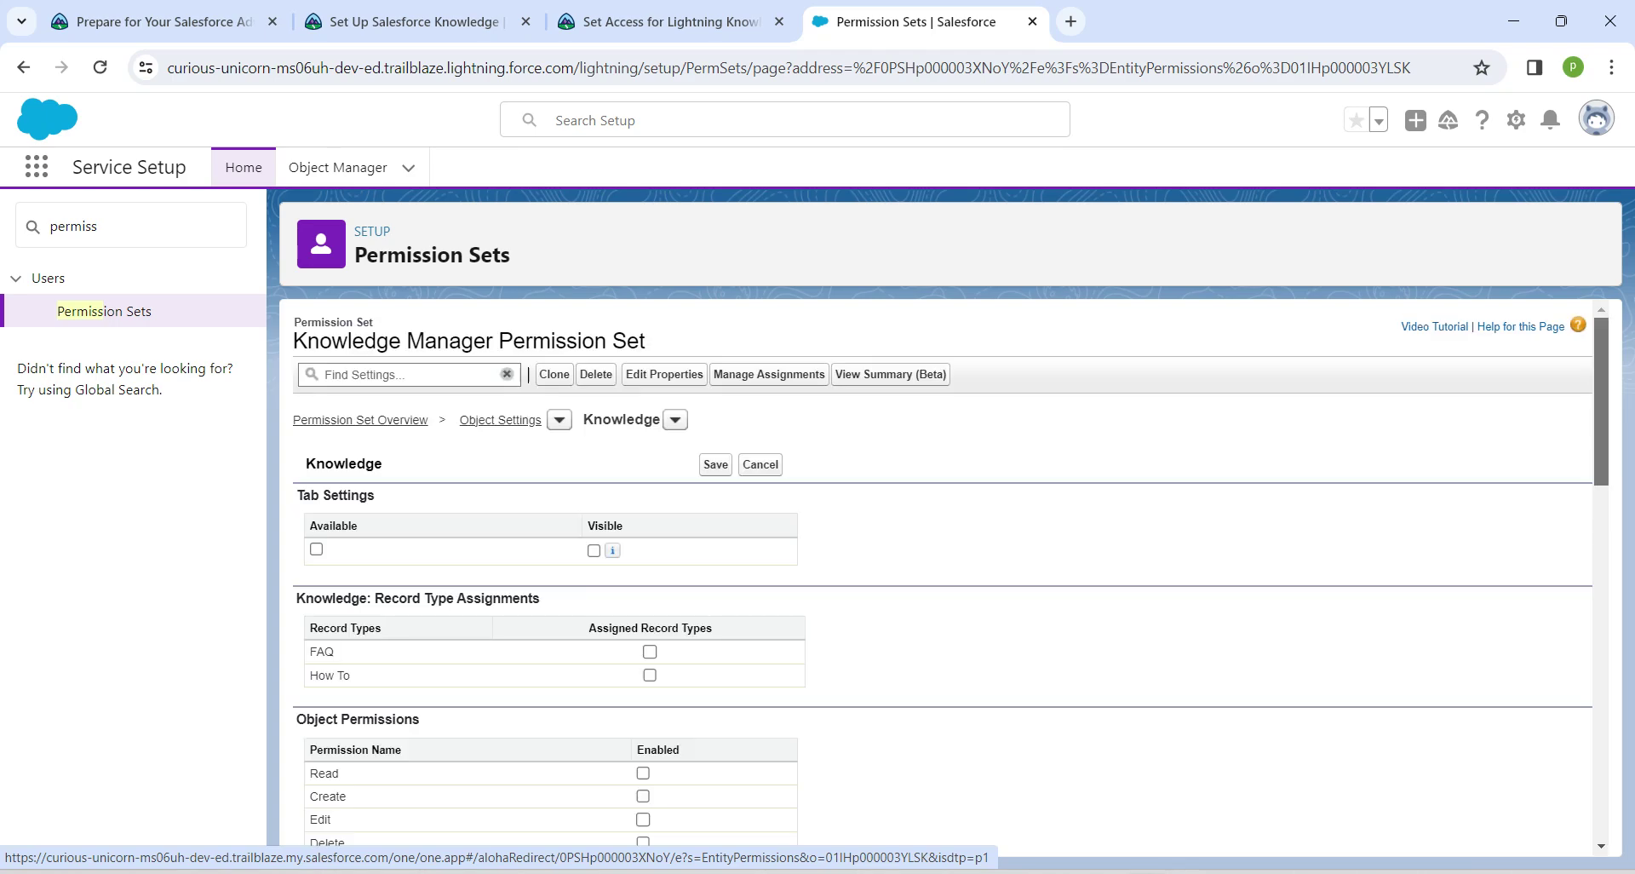
{"action": "scroll", "coordinate": [936, 571], "scroll_direction": "down", "scroll_amount": 3}
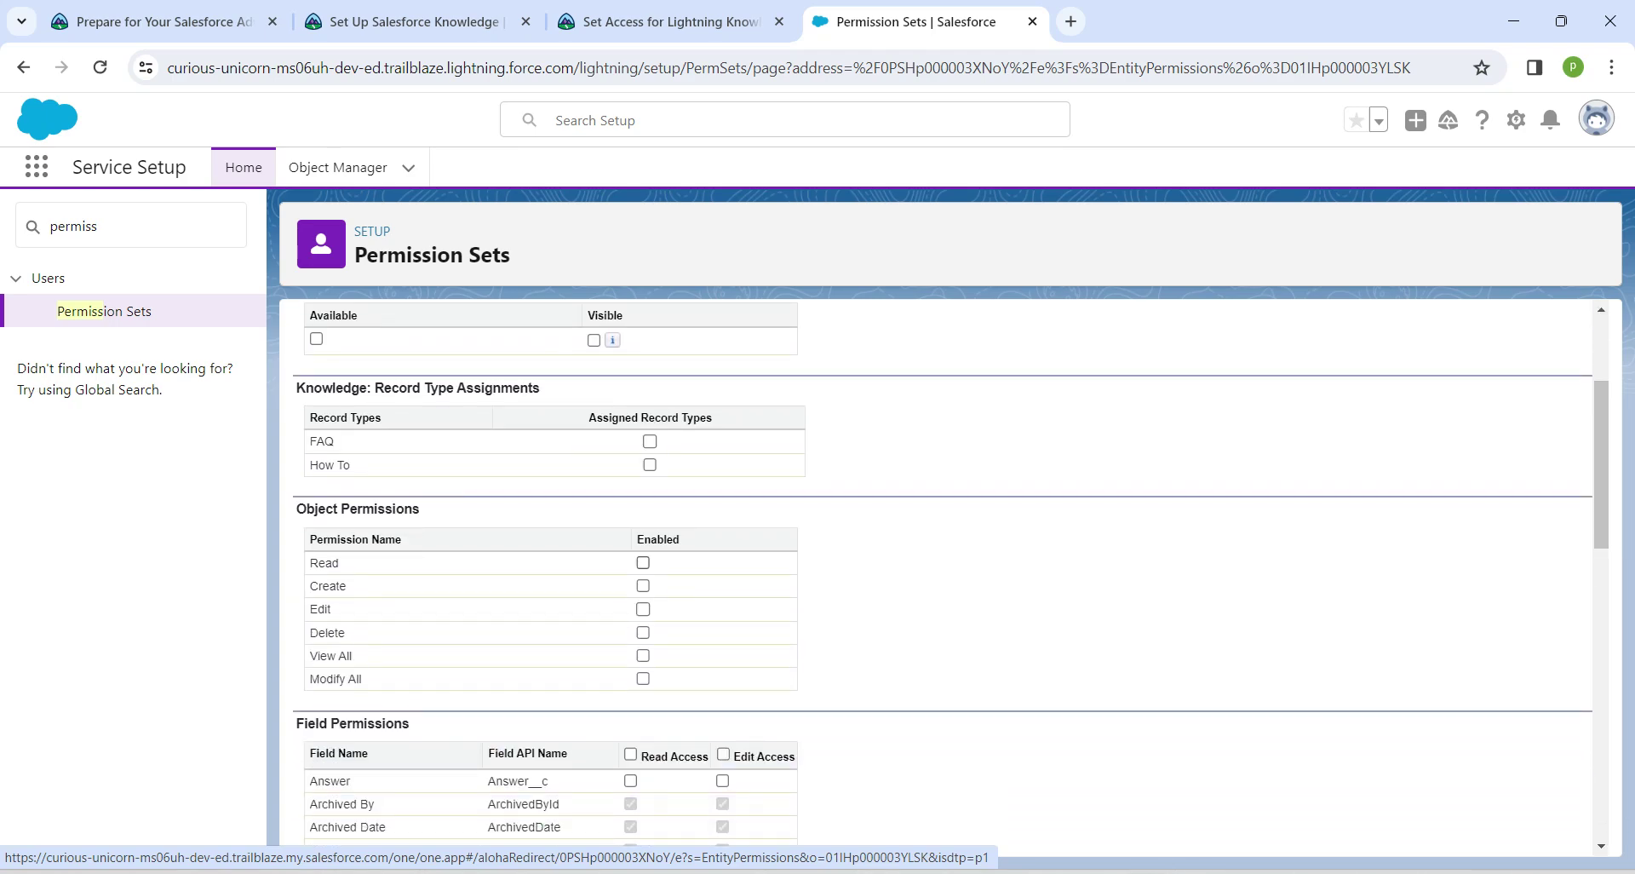
{"action": "left_click", "coordinate": [643, 563]}
{"action": "left_click", "coordinate": [643, 678]}
{"action": "left_click", "coordinate": [642, 586]}
{"action": "scroll", "coordinate": [936, 554], "scroll_direction": "up", "scroll_amount": 3}
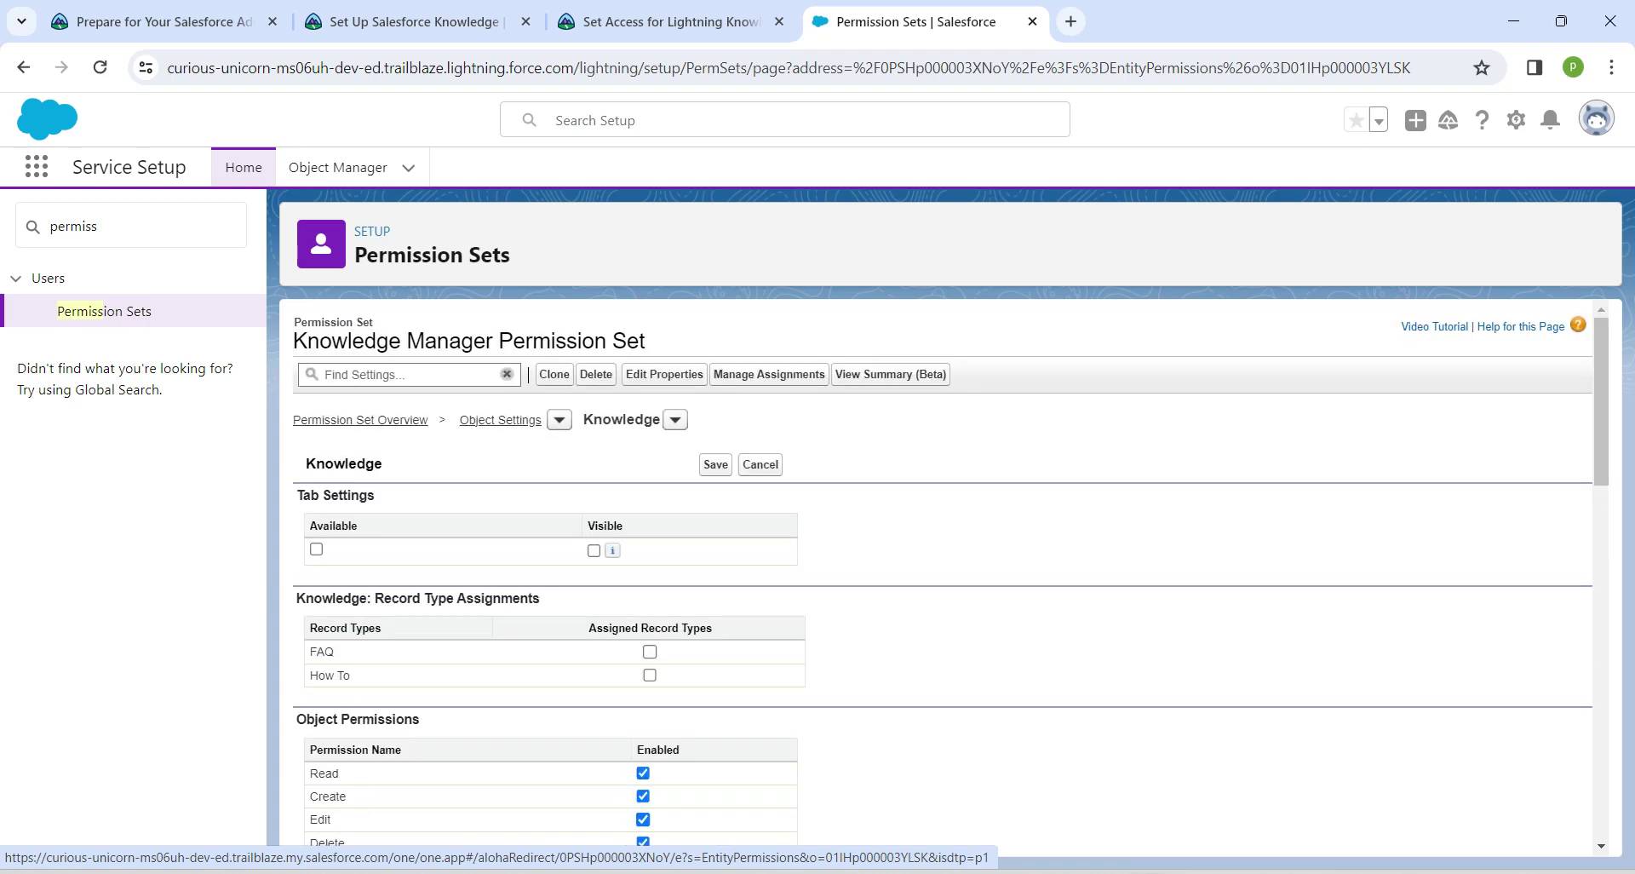
{"action": "left_click", "coordinate": [716, 464]}
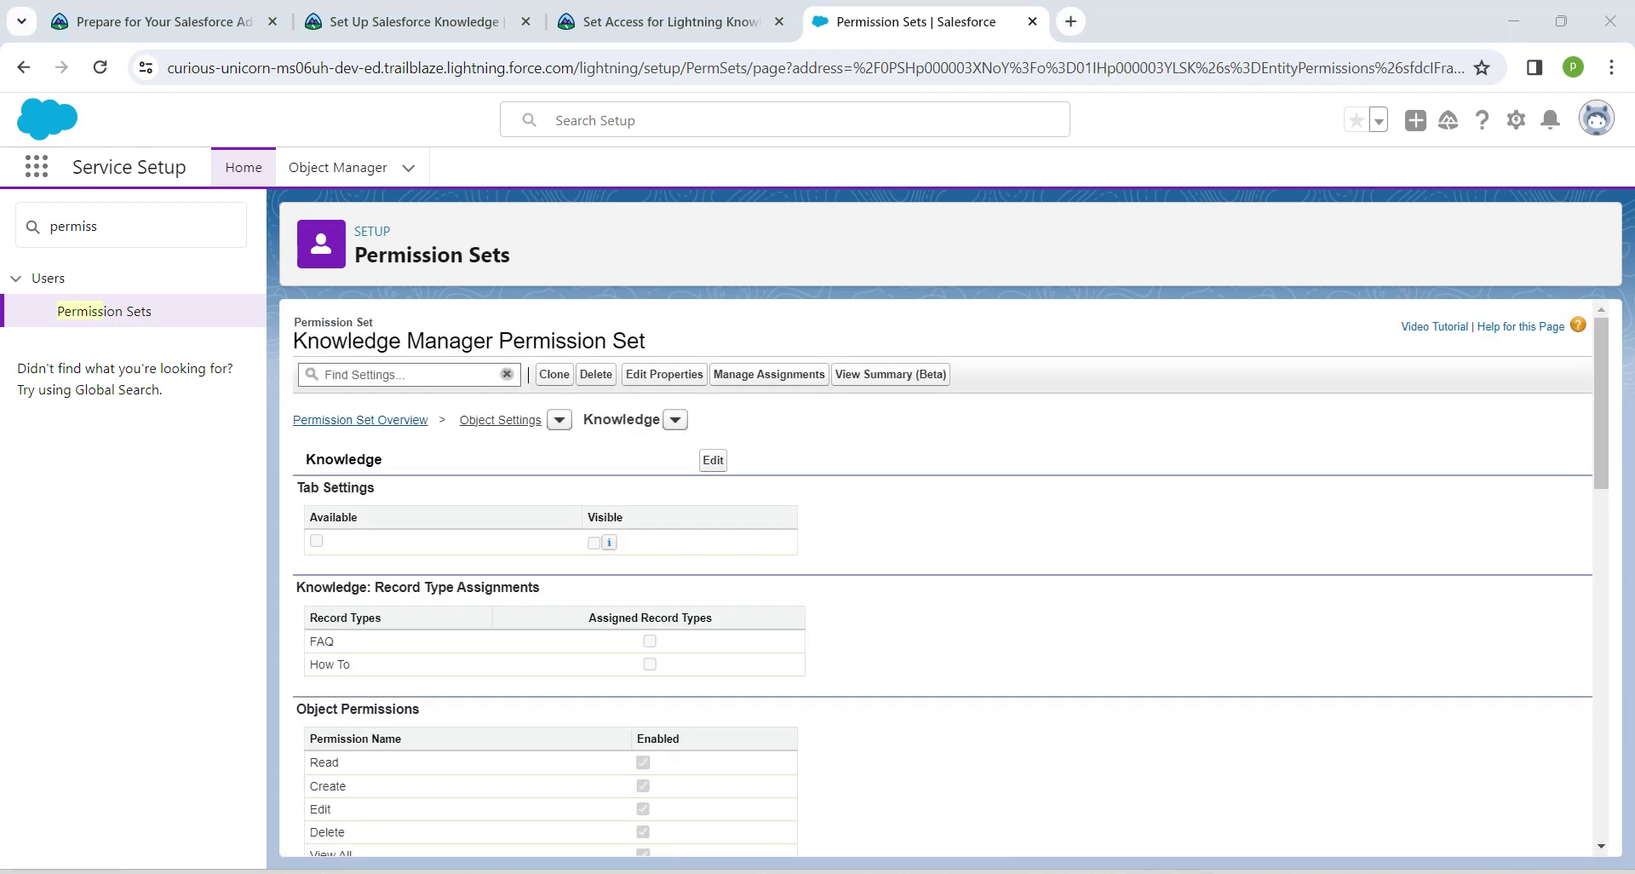
- Edit the app permissions to enable Manage Articles, Manage Knowledge Article Import/Export, Manage Salesforce Knowledge, Publish Articles and Share internal Knowledge articles externally
{"action": "left_click", "coordinate": [360, 420]}
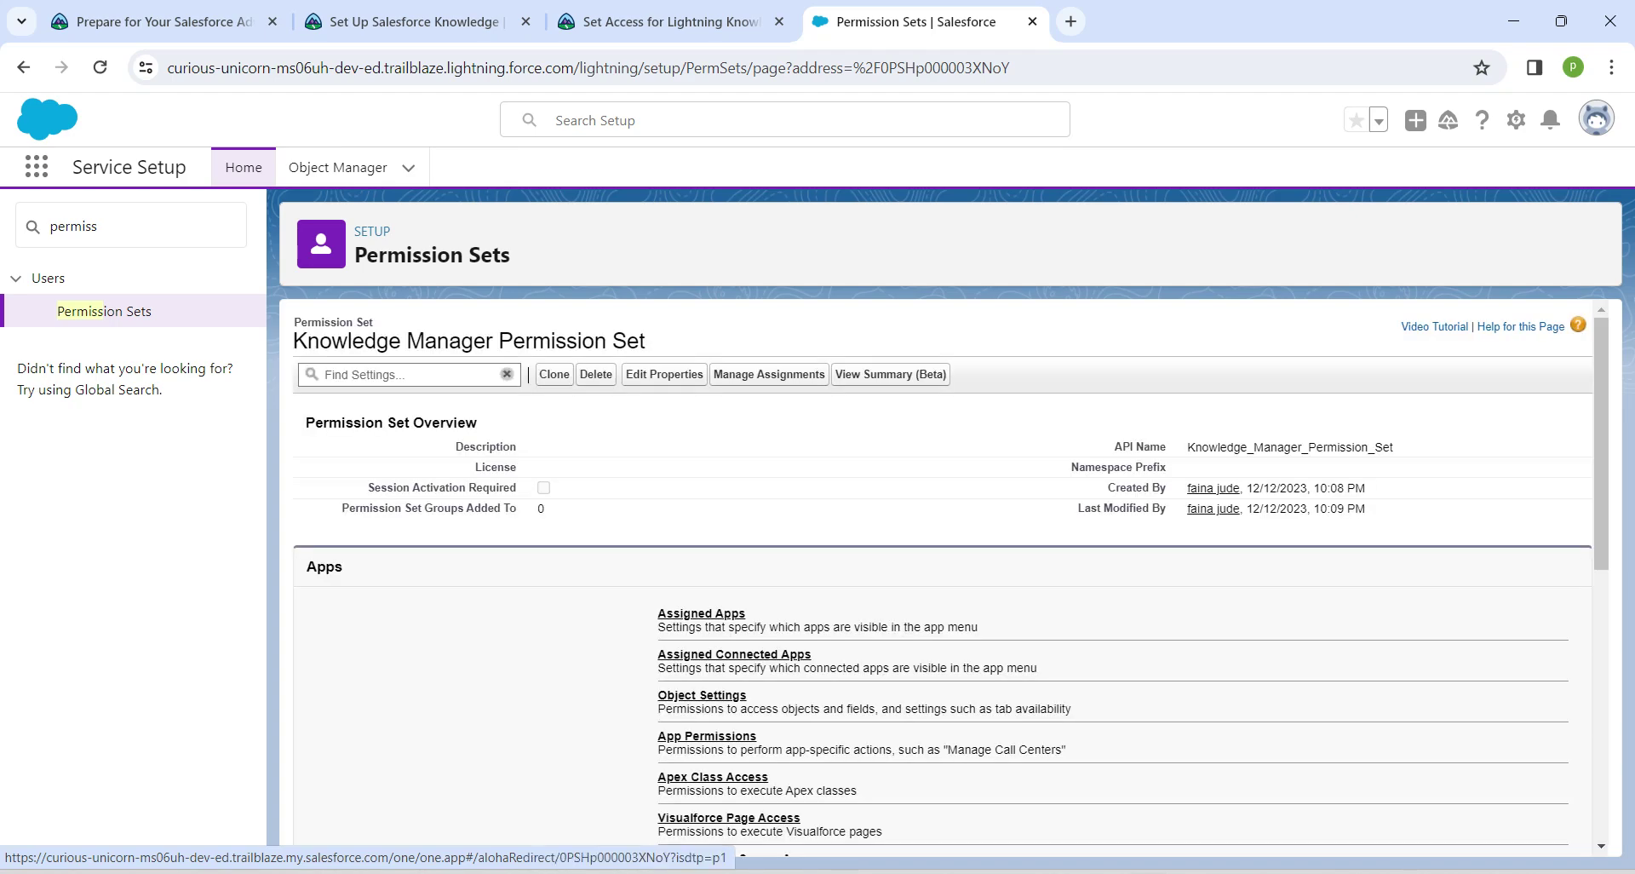
{"action": "left_click", "coordinate": [707, 736]}
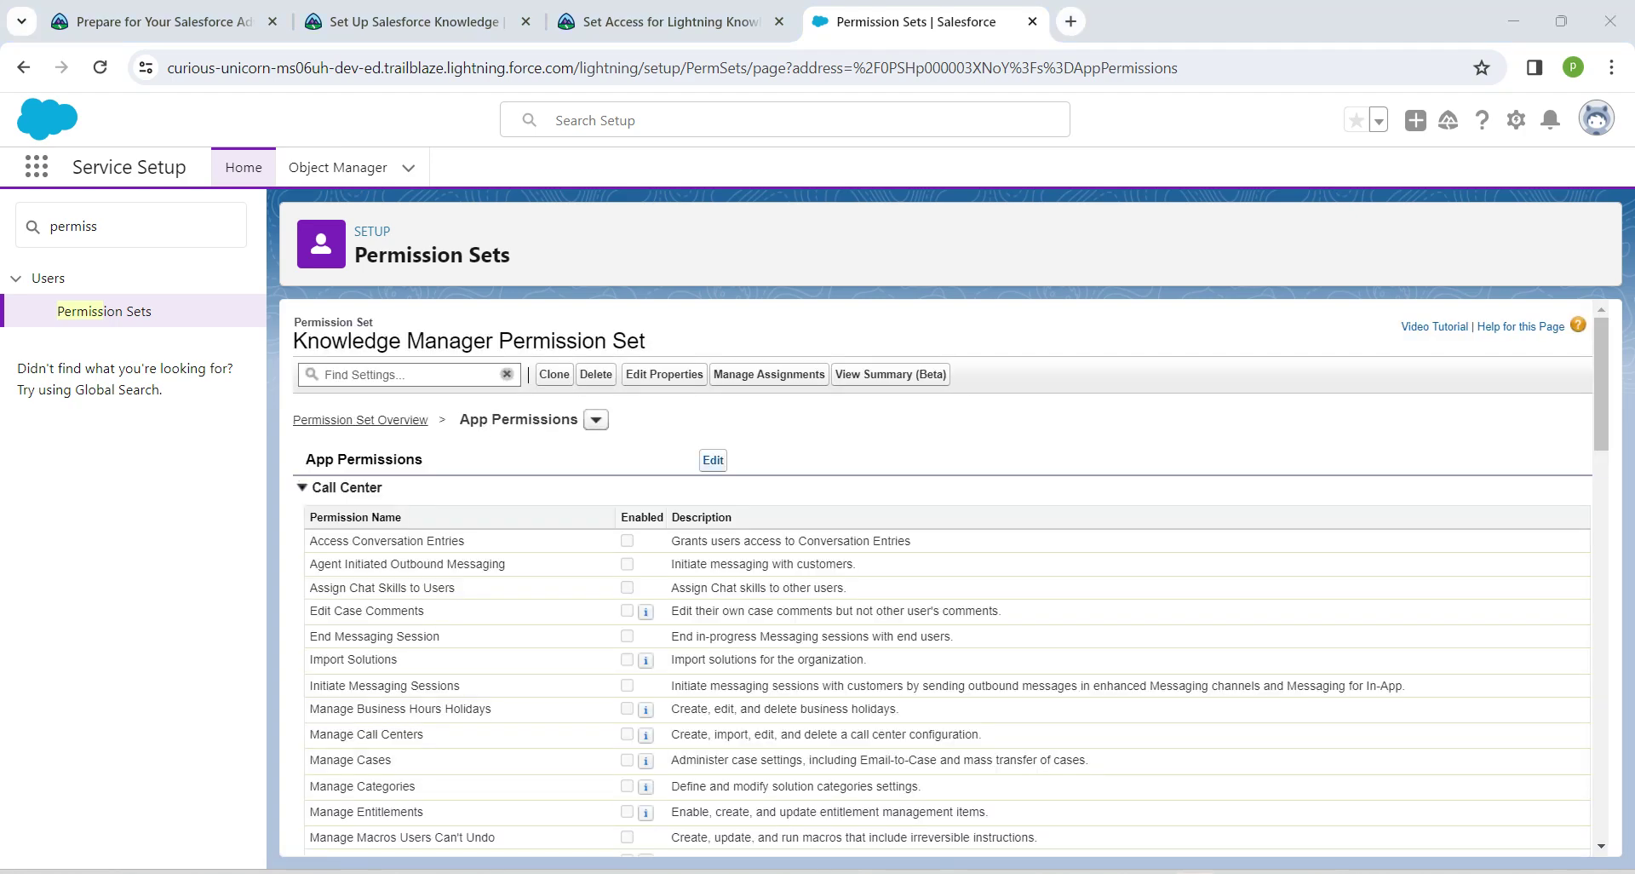
{"action": "left_click", "coordinate": [713, 460]}
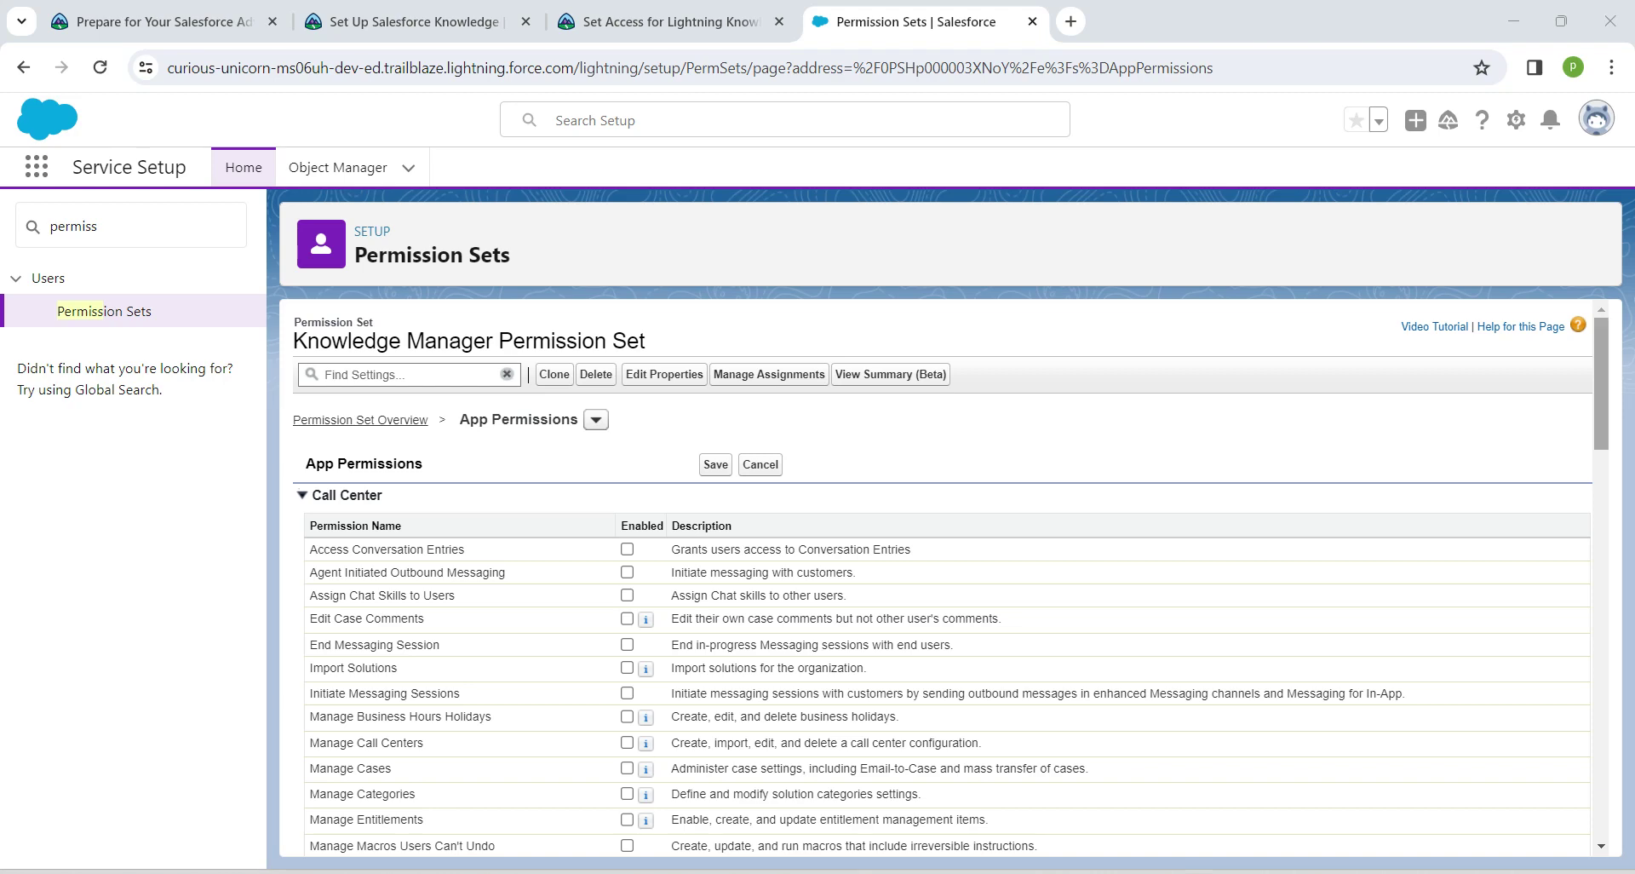
{"action": "scroll", "coordinate": [942, 579], "scroll_direction": "down", "scroll_amount": 4}
{"action": "scroll", "coordinate": [941, 579], "scroll_direction": "down", "scroll_amount": 8}
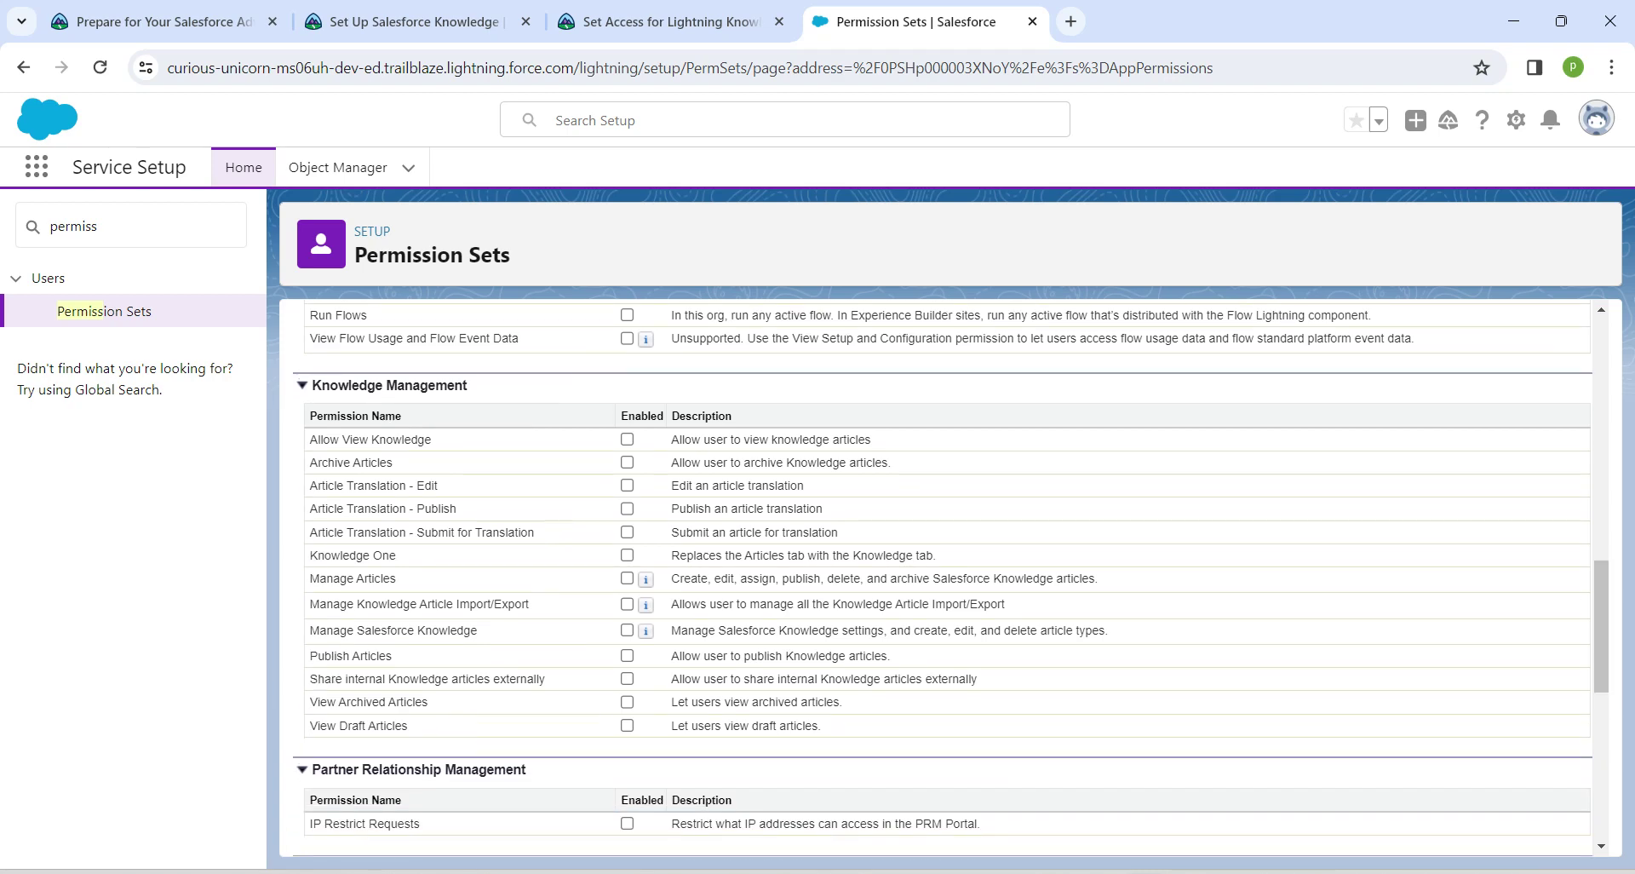
{"action": "left_click", "coordinate": [627, 578]}
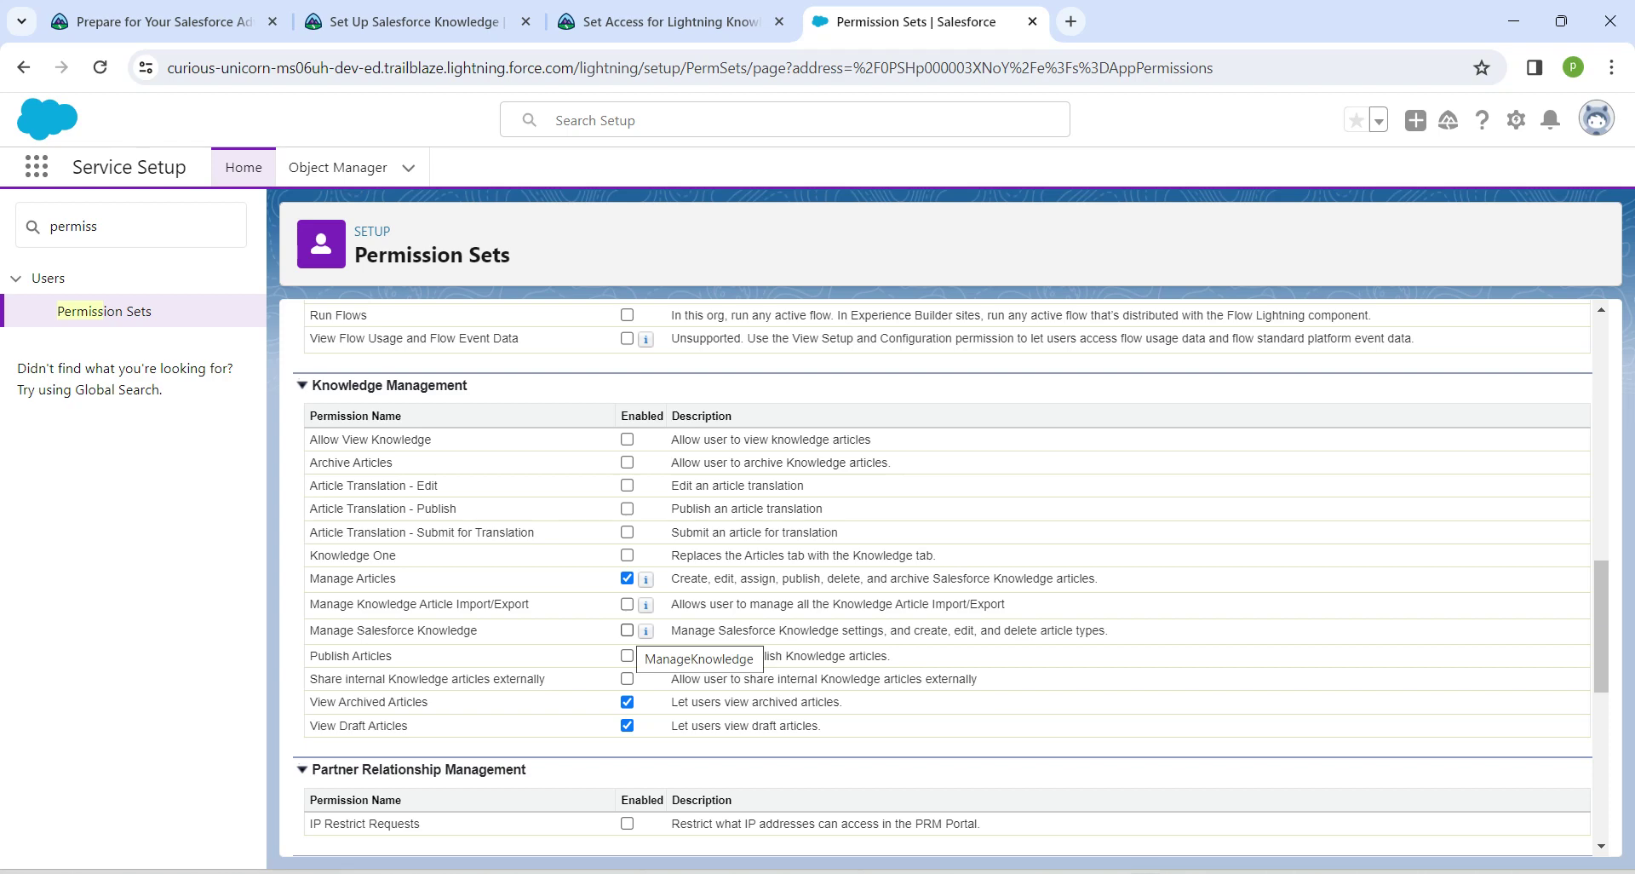
{"action": "left_click", "coordinate": [626, 630]}
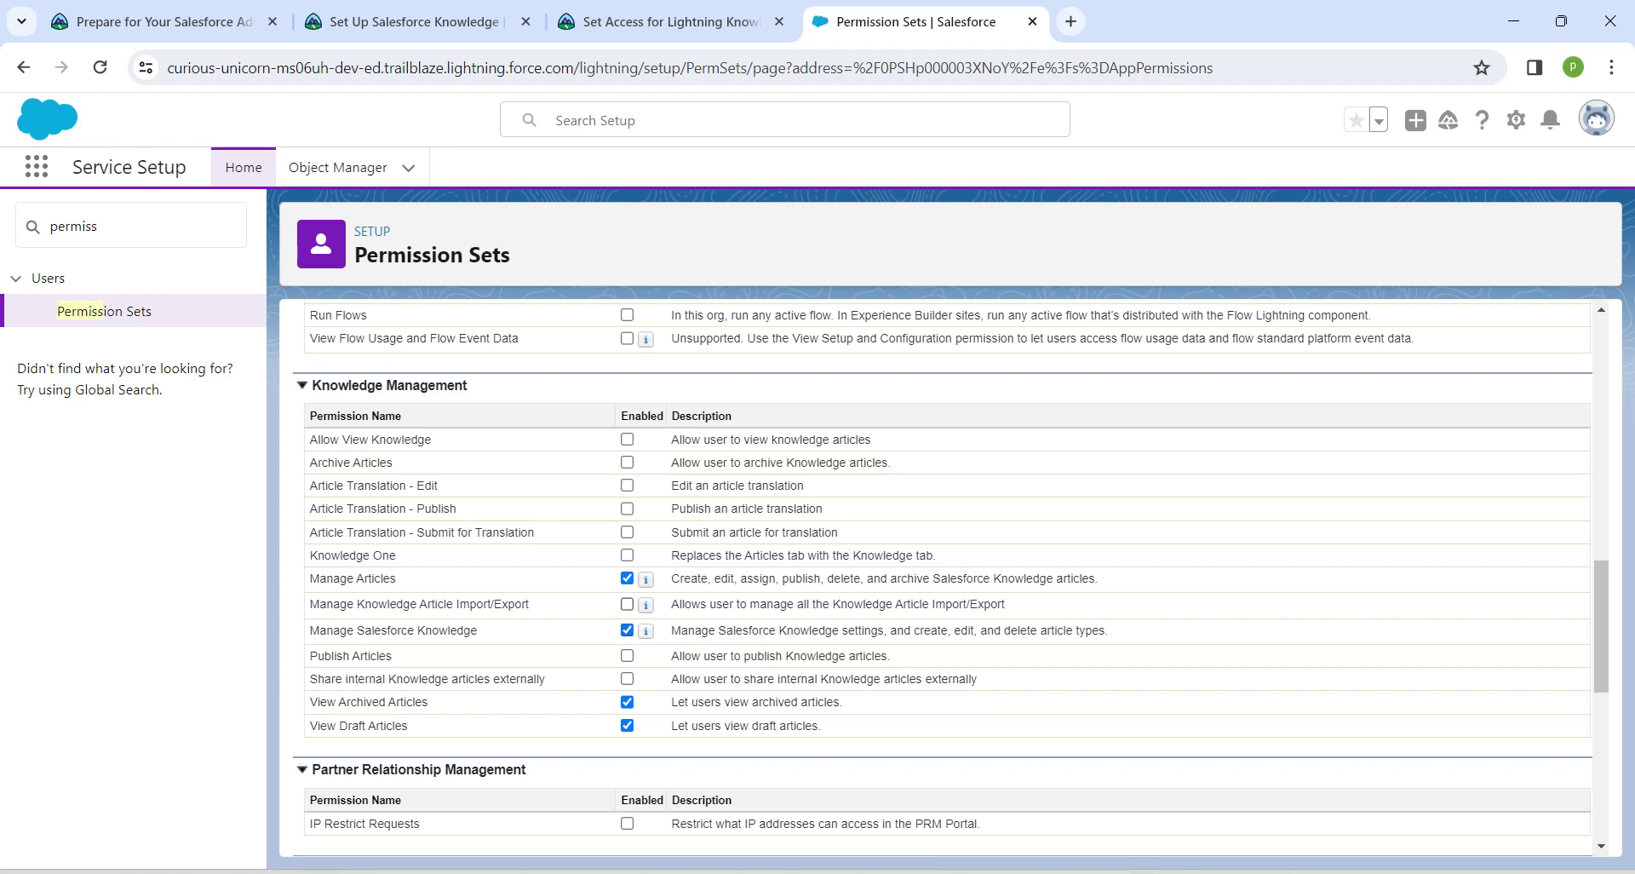
{"action": "left_click", "coordinate": [627, 604]}
{"action": "left_click", "coordinate": [626, 655]}
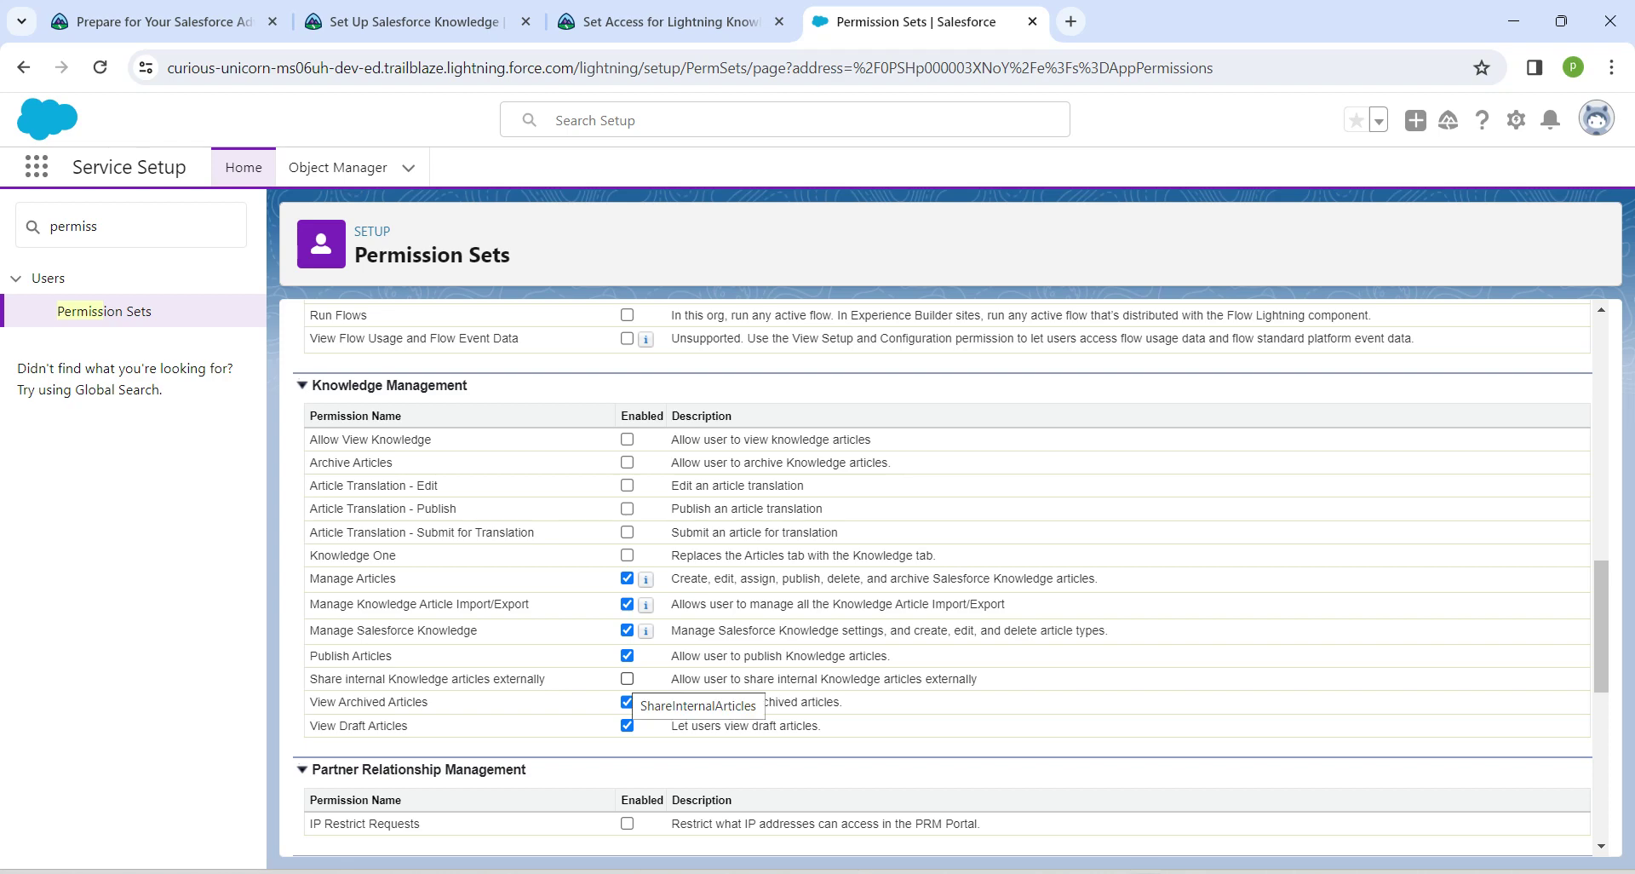
{"action": "left_click", "coordinate": [627, 679]}
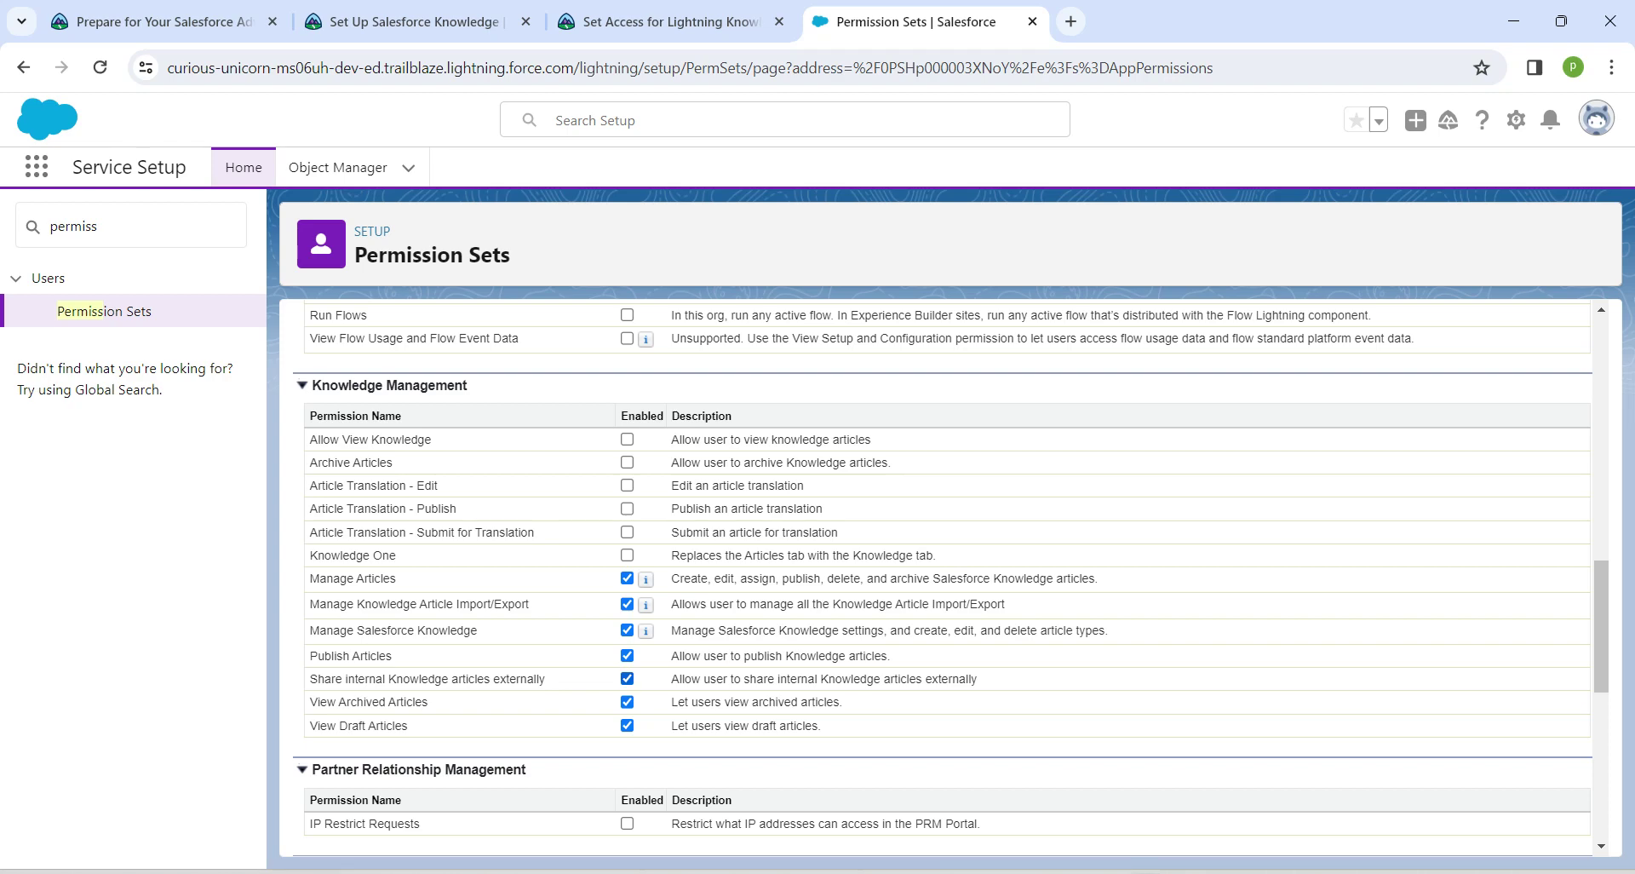
{"action": "left_click_drag", "start_coordinate": [310, 701], "coordinate": [409, 726]}
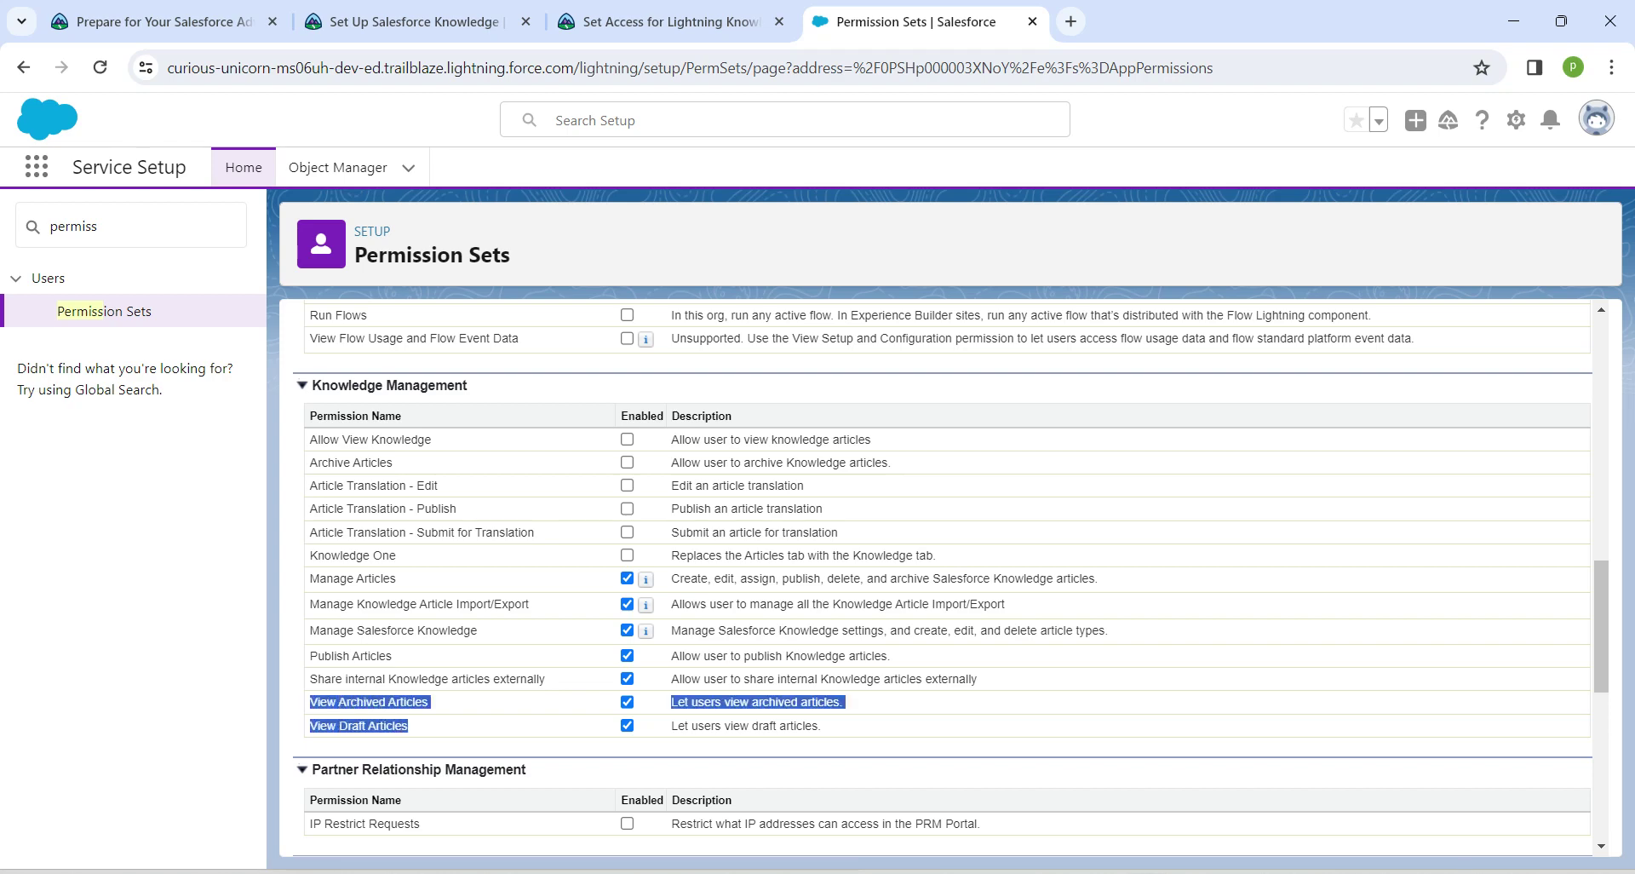
- Save the Knowledge Management app permissions and return to the permission set overview
{"action": "left_click", "coordinate": [443, 726]}
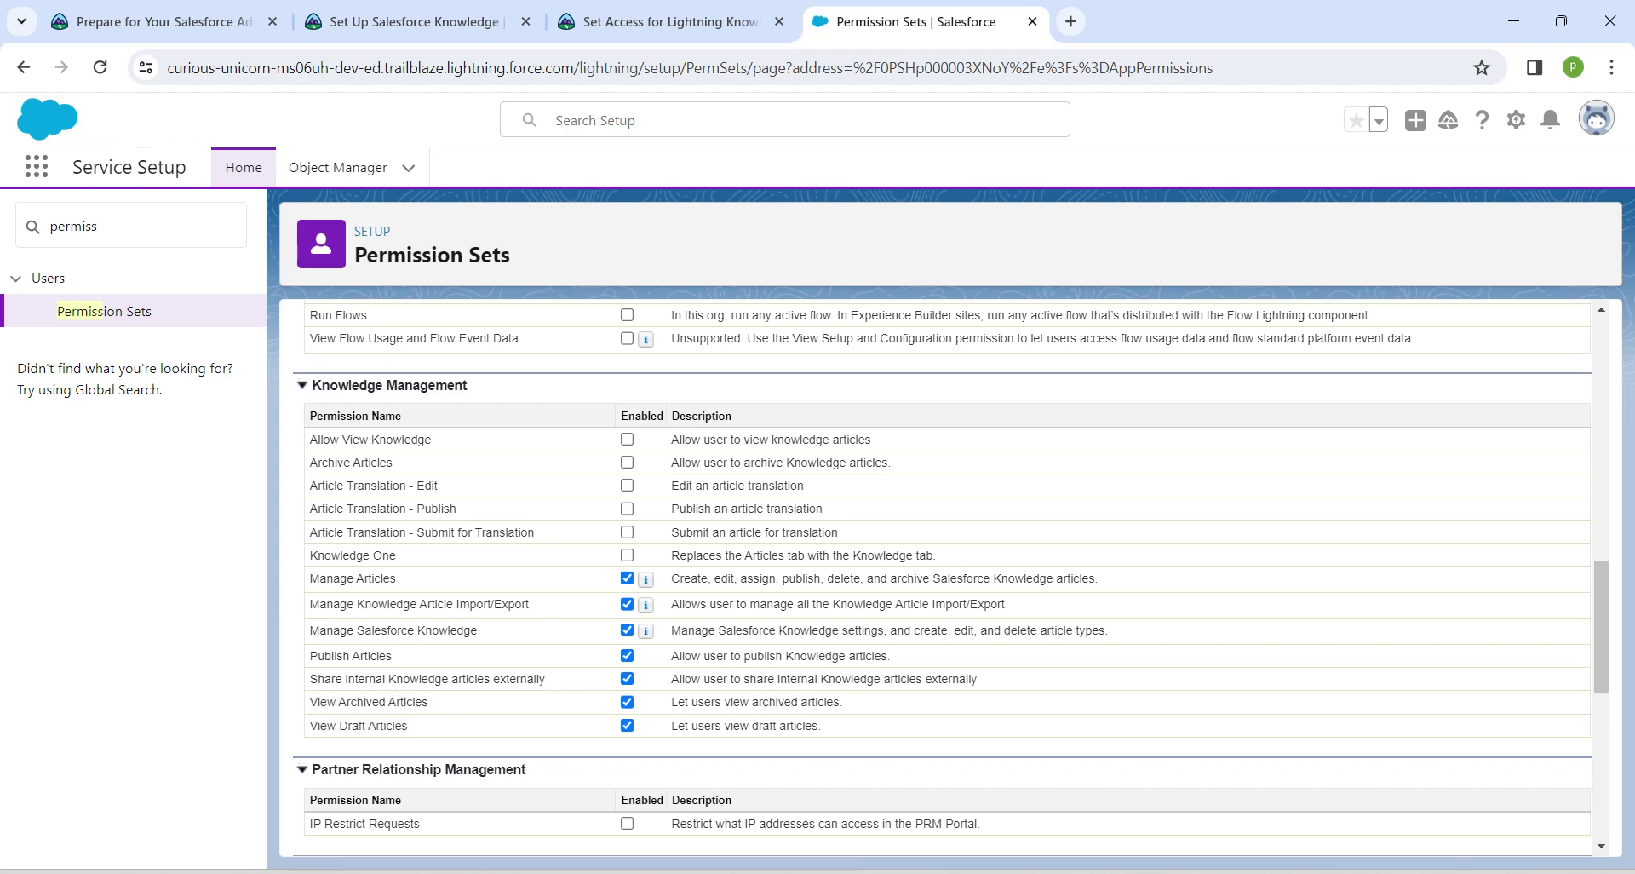
{"action": "left_click_drag", "start_coordinate": [1601, 629], "coordinate": [1602, 383]}
{"action": "left_click", "coordinate": [715, 464]}
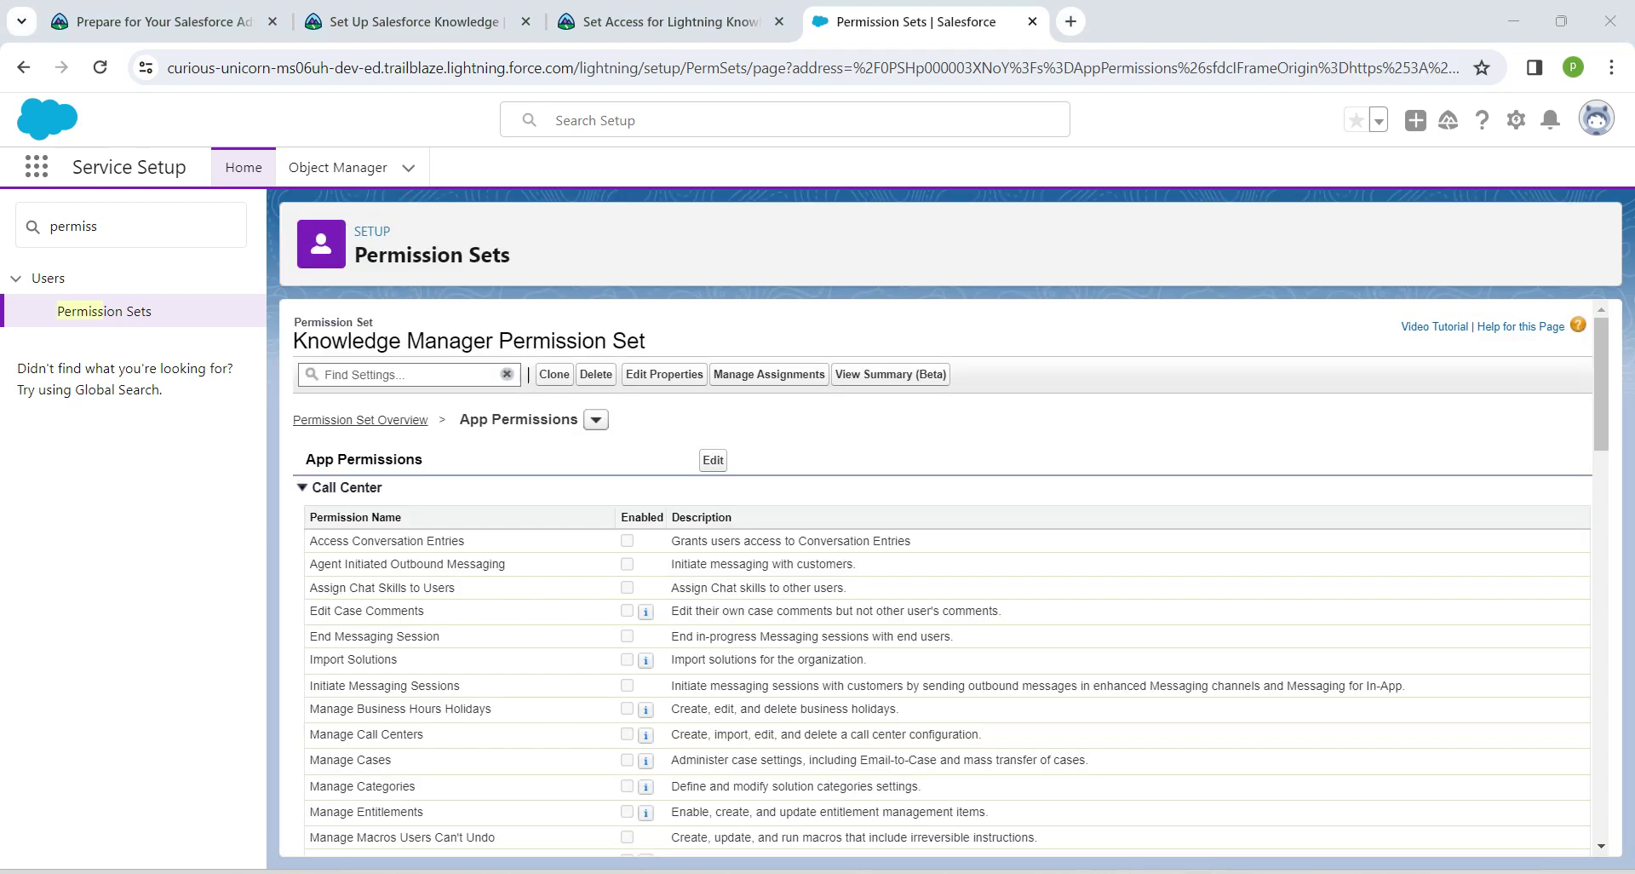
{"action": "left_click", "coordinate": [361, 420]}
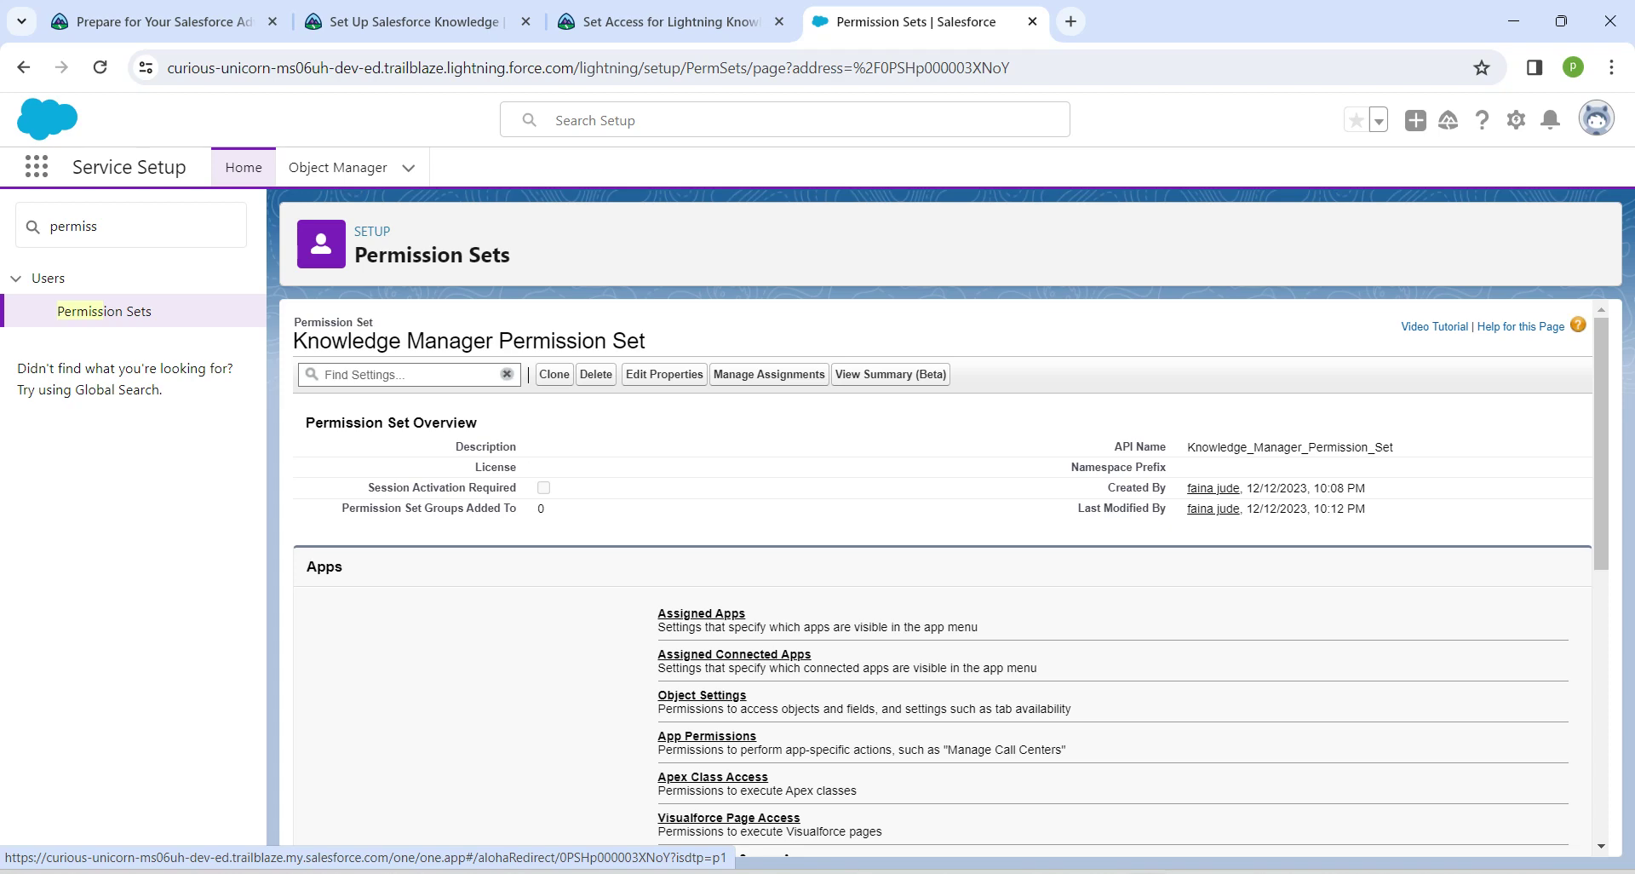
- Find "system" in the permission set's settings and open System Permissions for editing
{"action": "left_click", "coordinate": [401, 375]}
{"action": "type", "text": "s"}
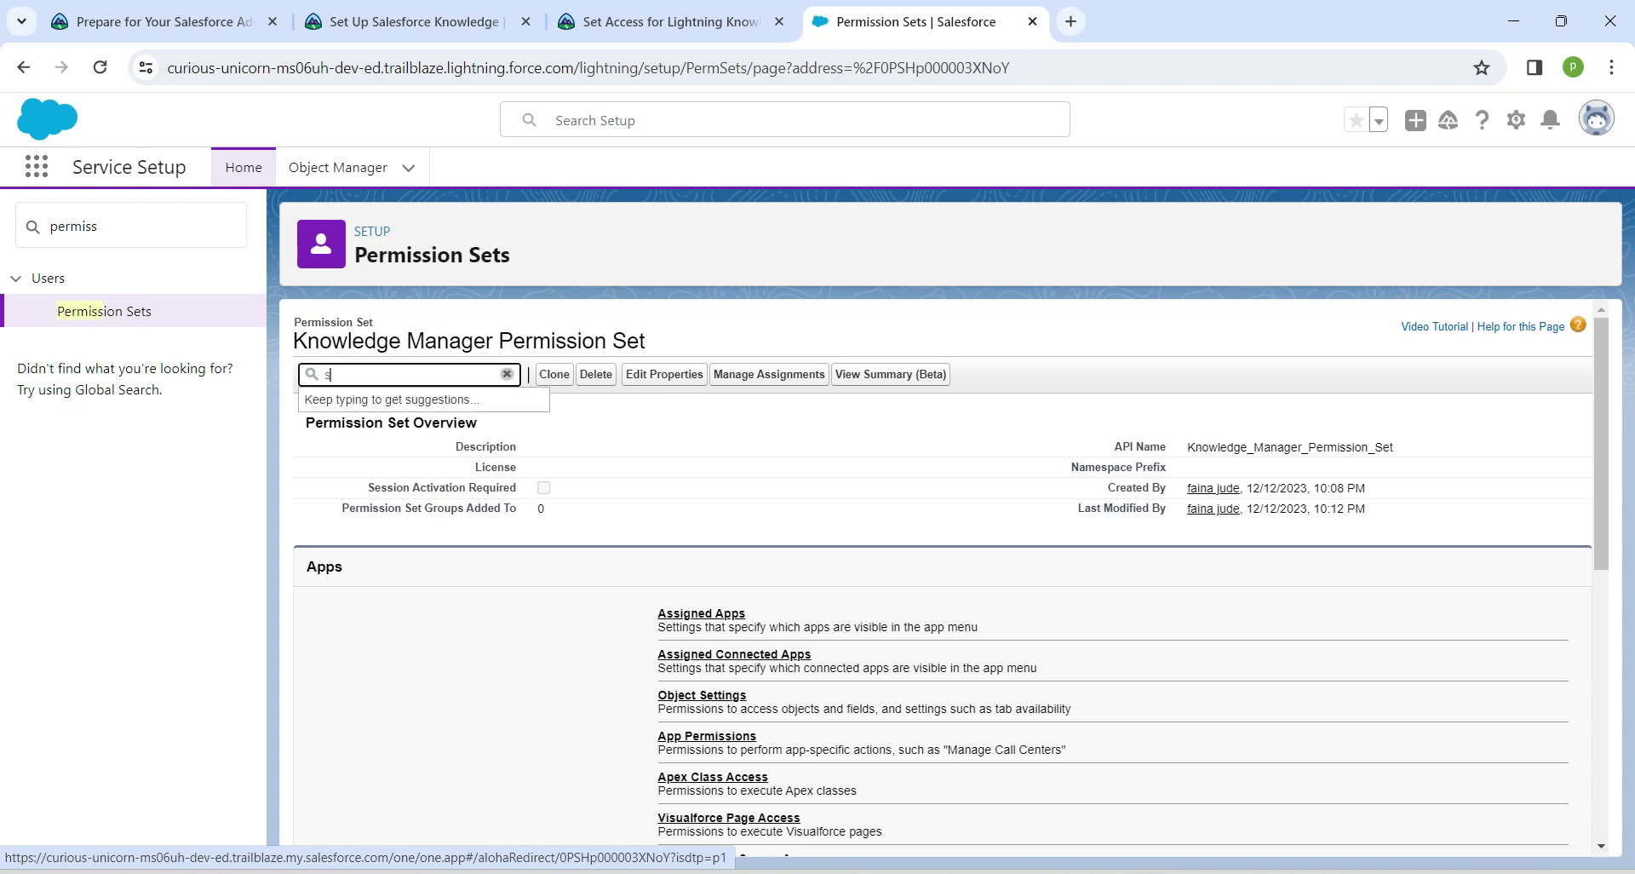
{"action": "type", "text": "ystem"}
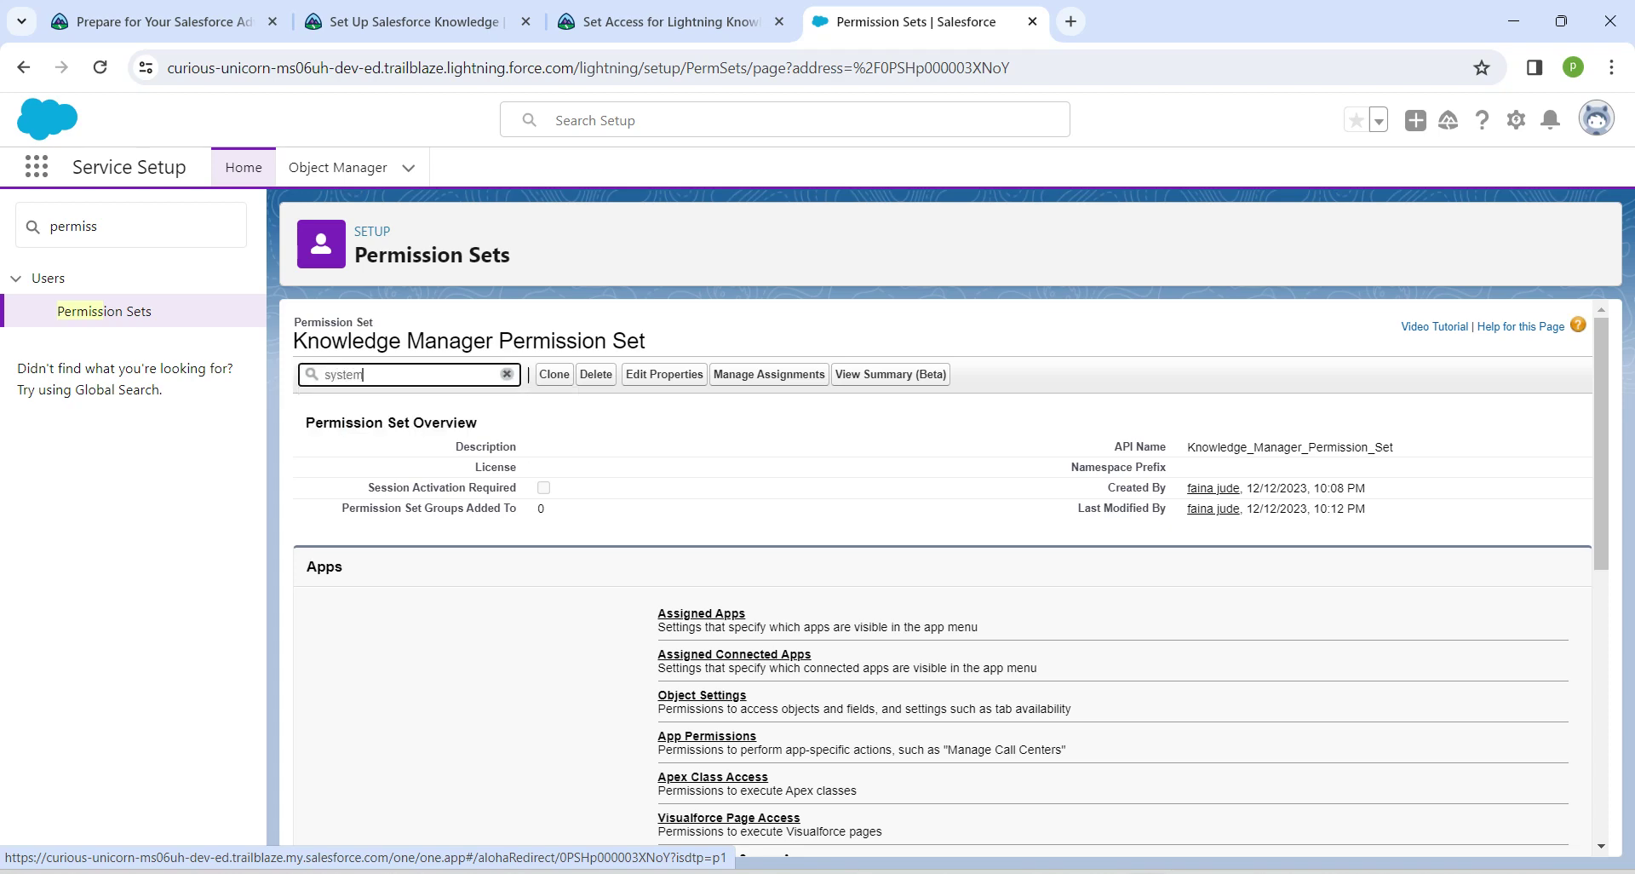
{"action": "left_click", "coordinate": [373, 401]}
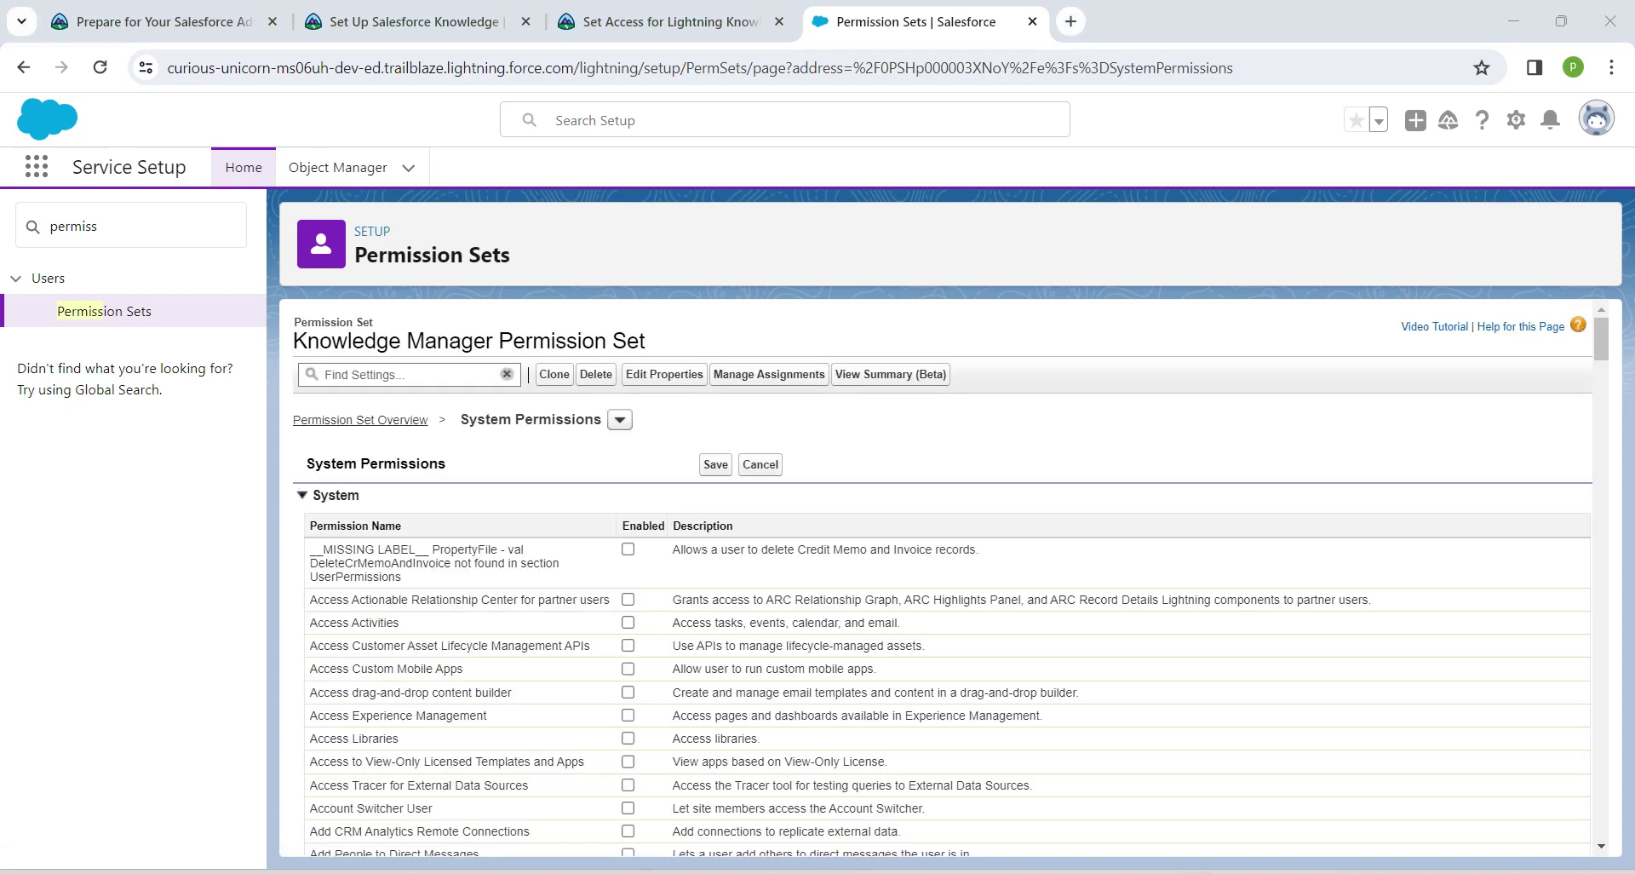
- Enable the Manage Data Categories system permission, then save and confirm the permission changes
{"action": "scroll", "coordinate": [945, 579], "scroll_direction": "down", "scroll_amount": 20}
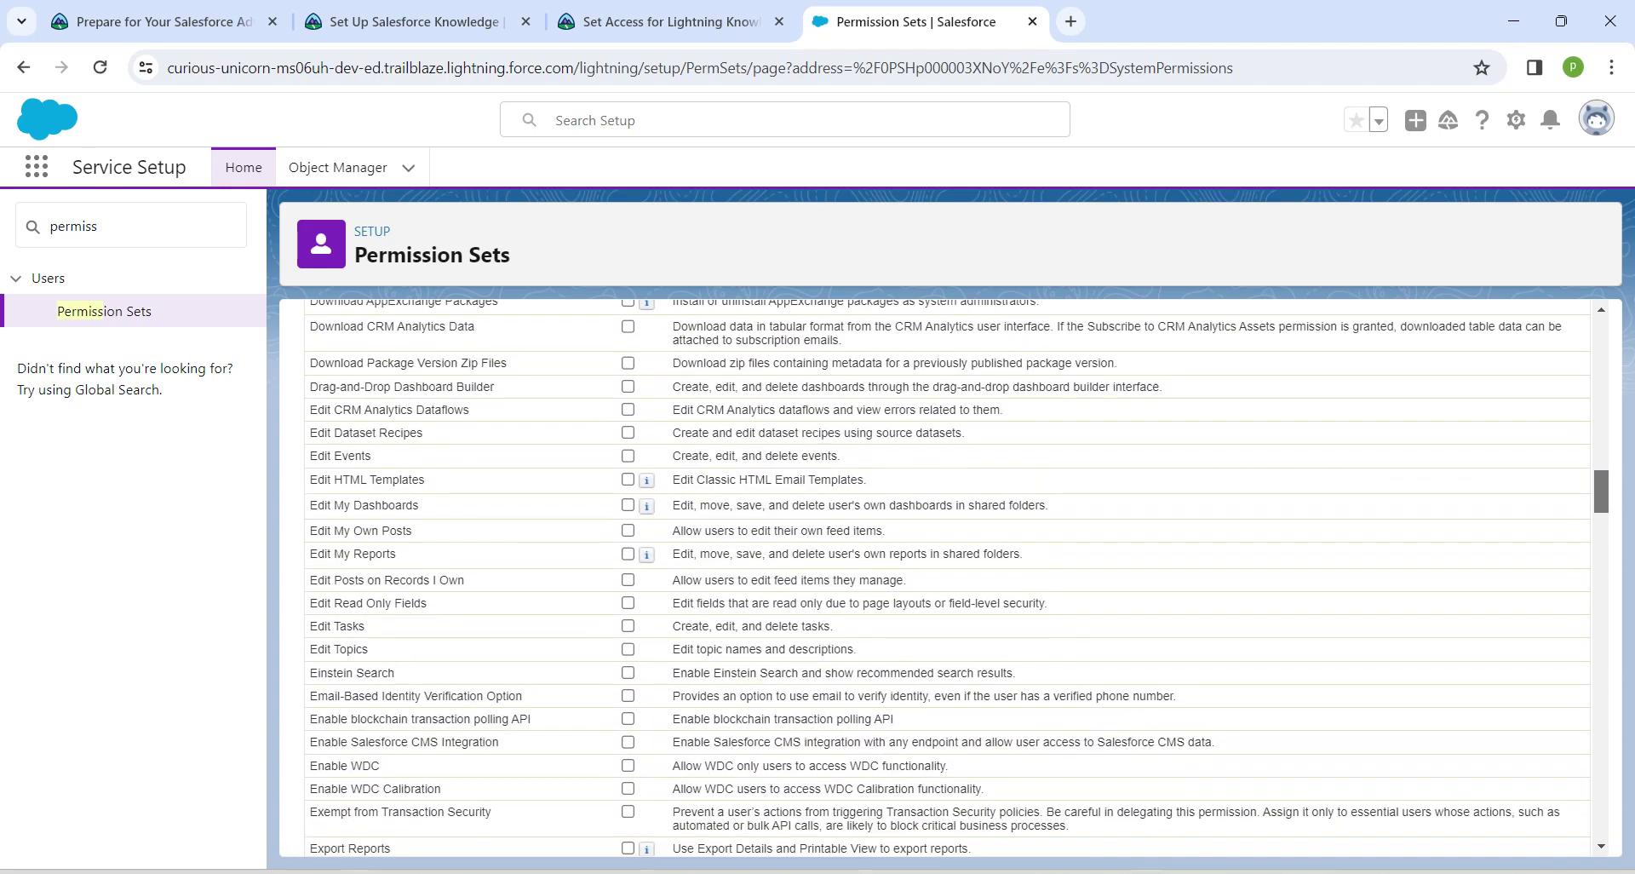
{"action": "scroll", "coordinate": [945, 579], "scroll_direction": "down", "scroll_amount": 4}
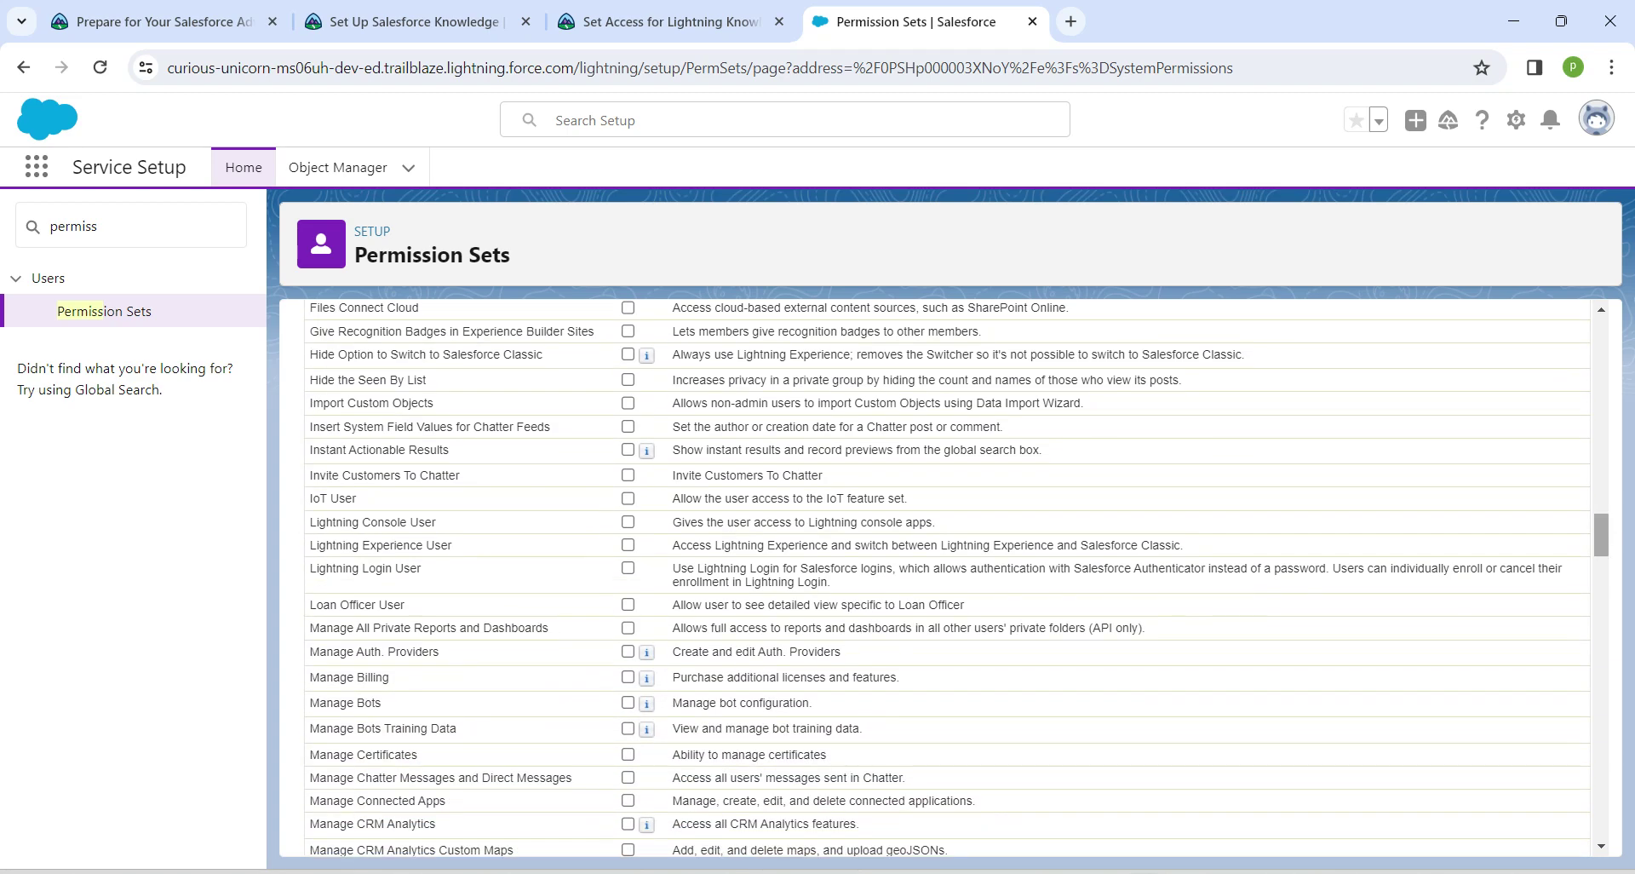
{"action": "scroll", "coordinate": [945, 579], "scroll_direction": "down", "scroll_amount": 4}
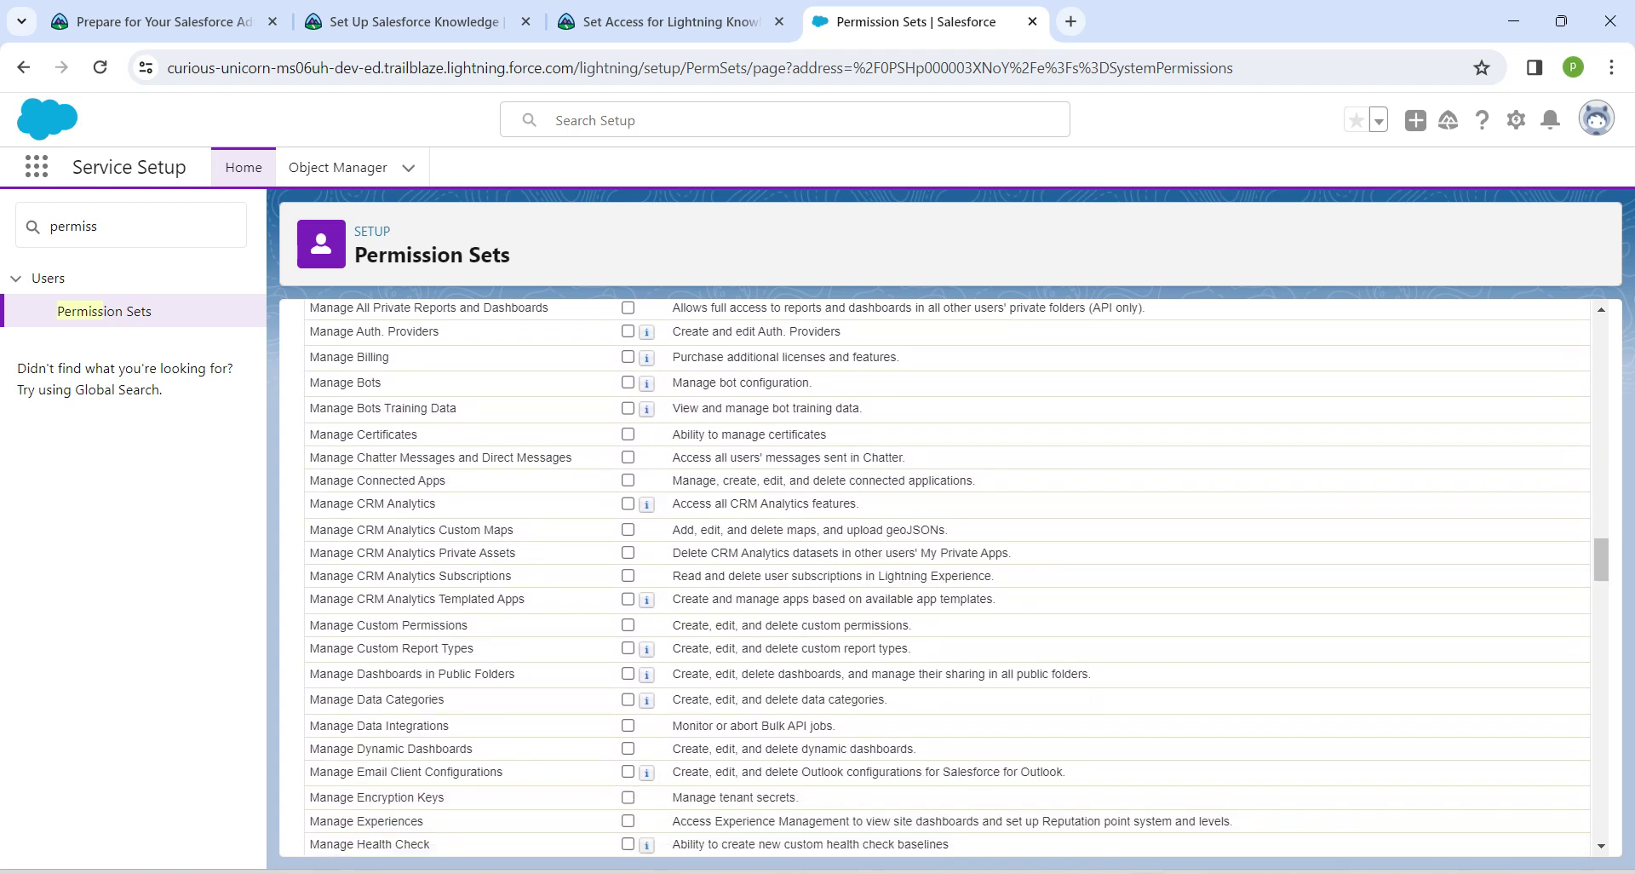
{"action": "left_click", "coordinate": [628, 700]}
{"action": "scroll", "coordinate": [628, 699], "scroll_direction": "up", "scroll_amount": 1}
{"action": "left_click_drag", "start_coordinate": [1600, 552], "coordinate": [1600, 339]}
{"action": "left_click", "coordinate": [715, 464]}
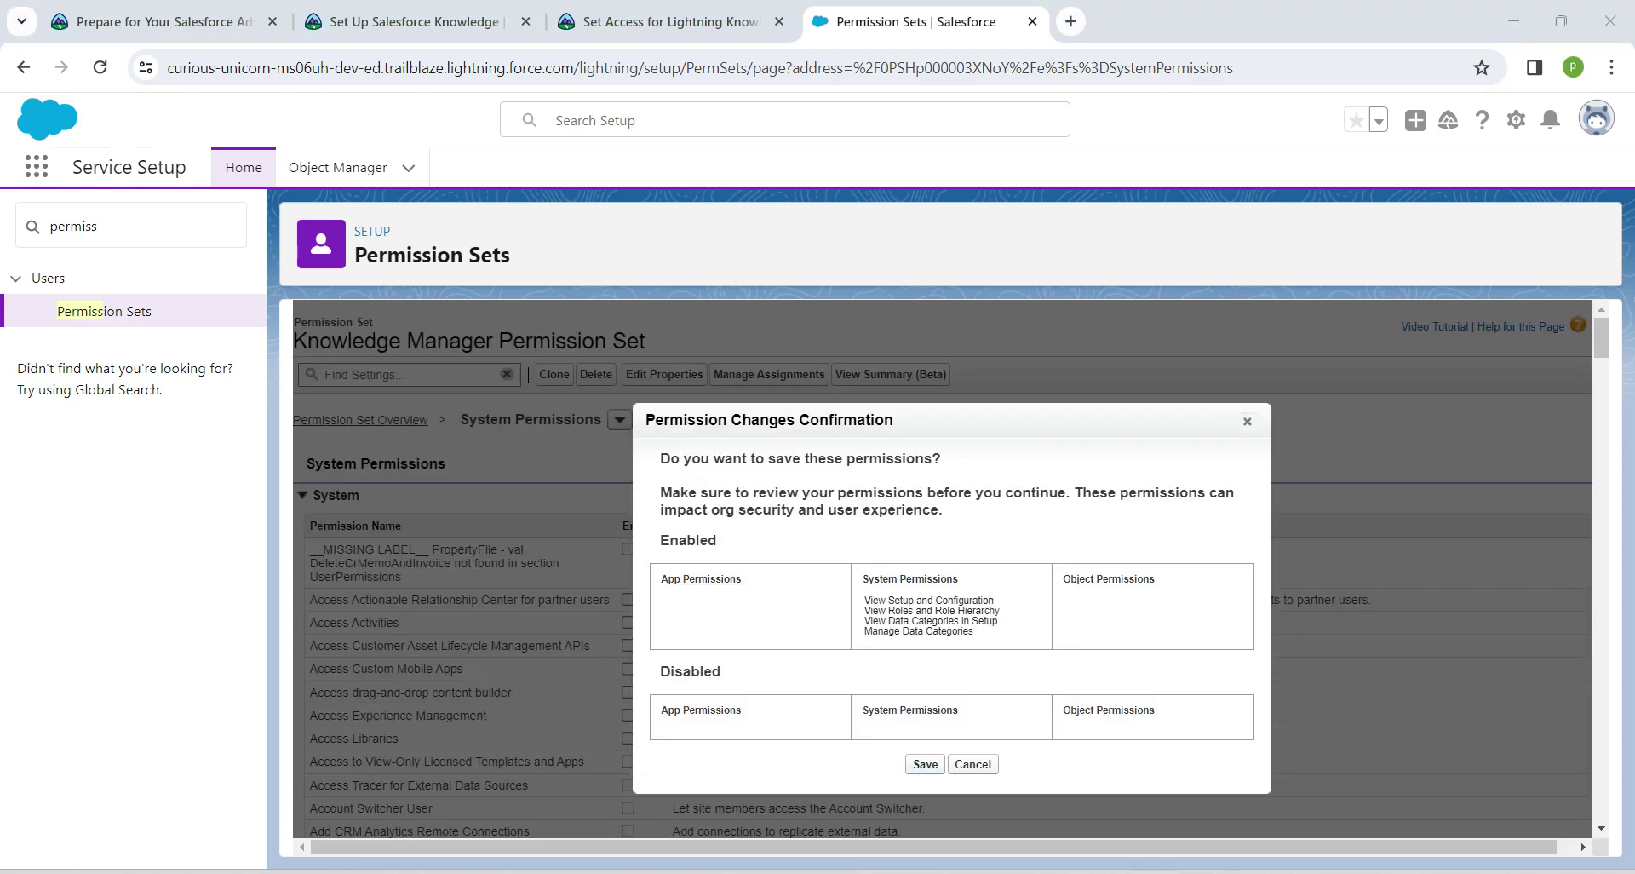
{"action": "left_click", "coordinate": [925, 764]}
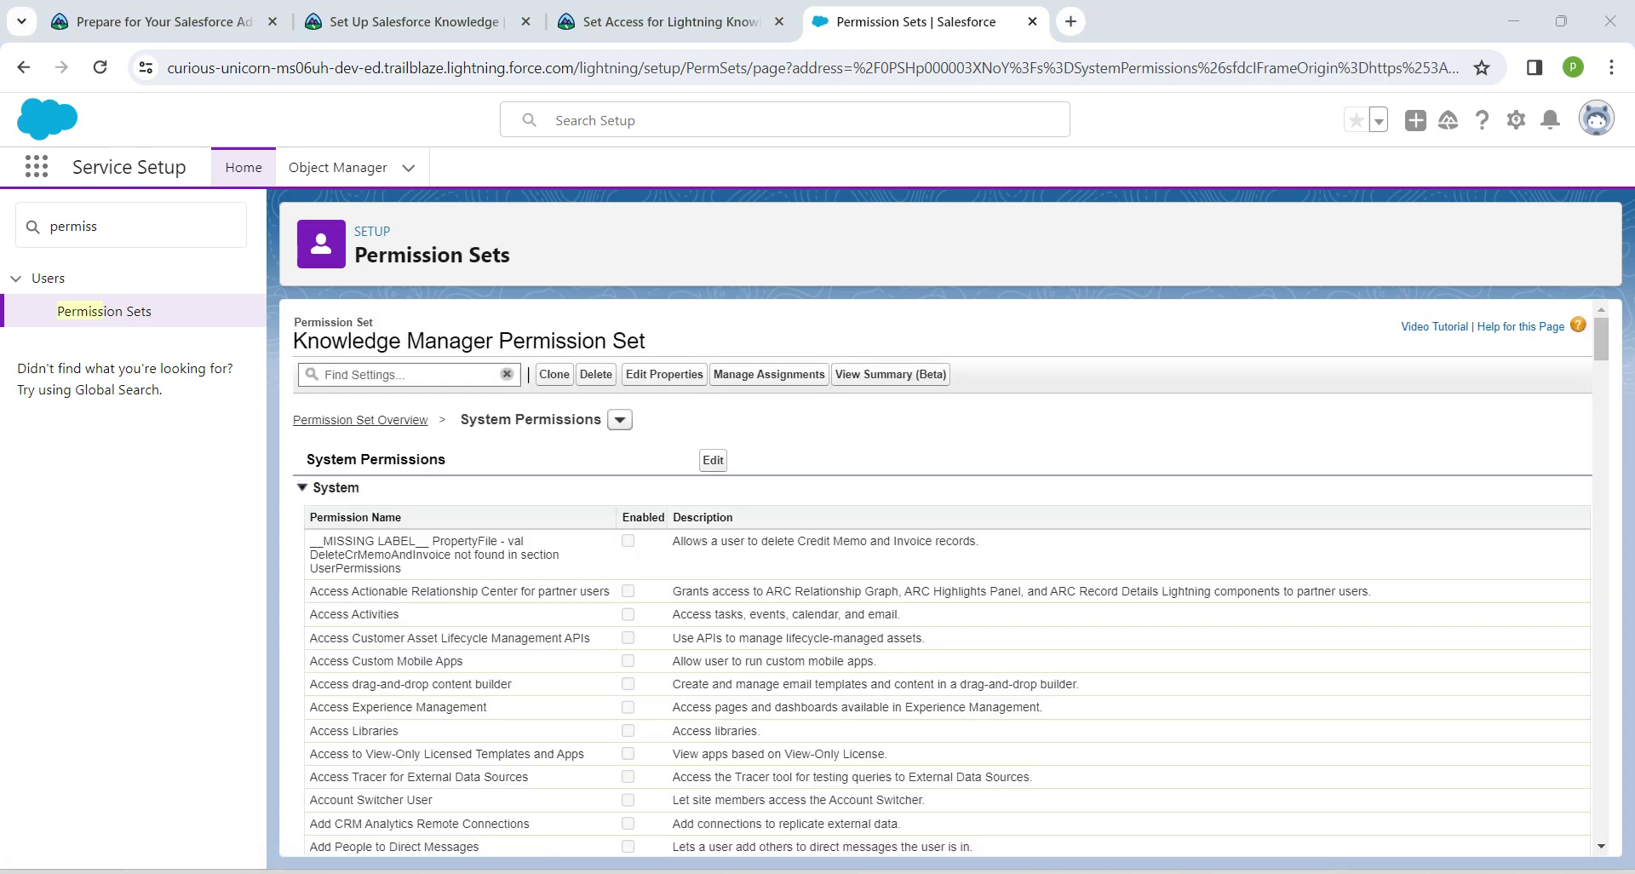
- Assign the Knowledge Manager Permission Set to the active user with the Custom: Support Profile, with no expiration date
{"action": "left_click", "coordinate": [768, 374]}
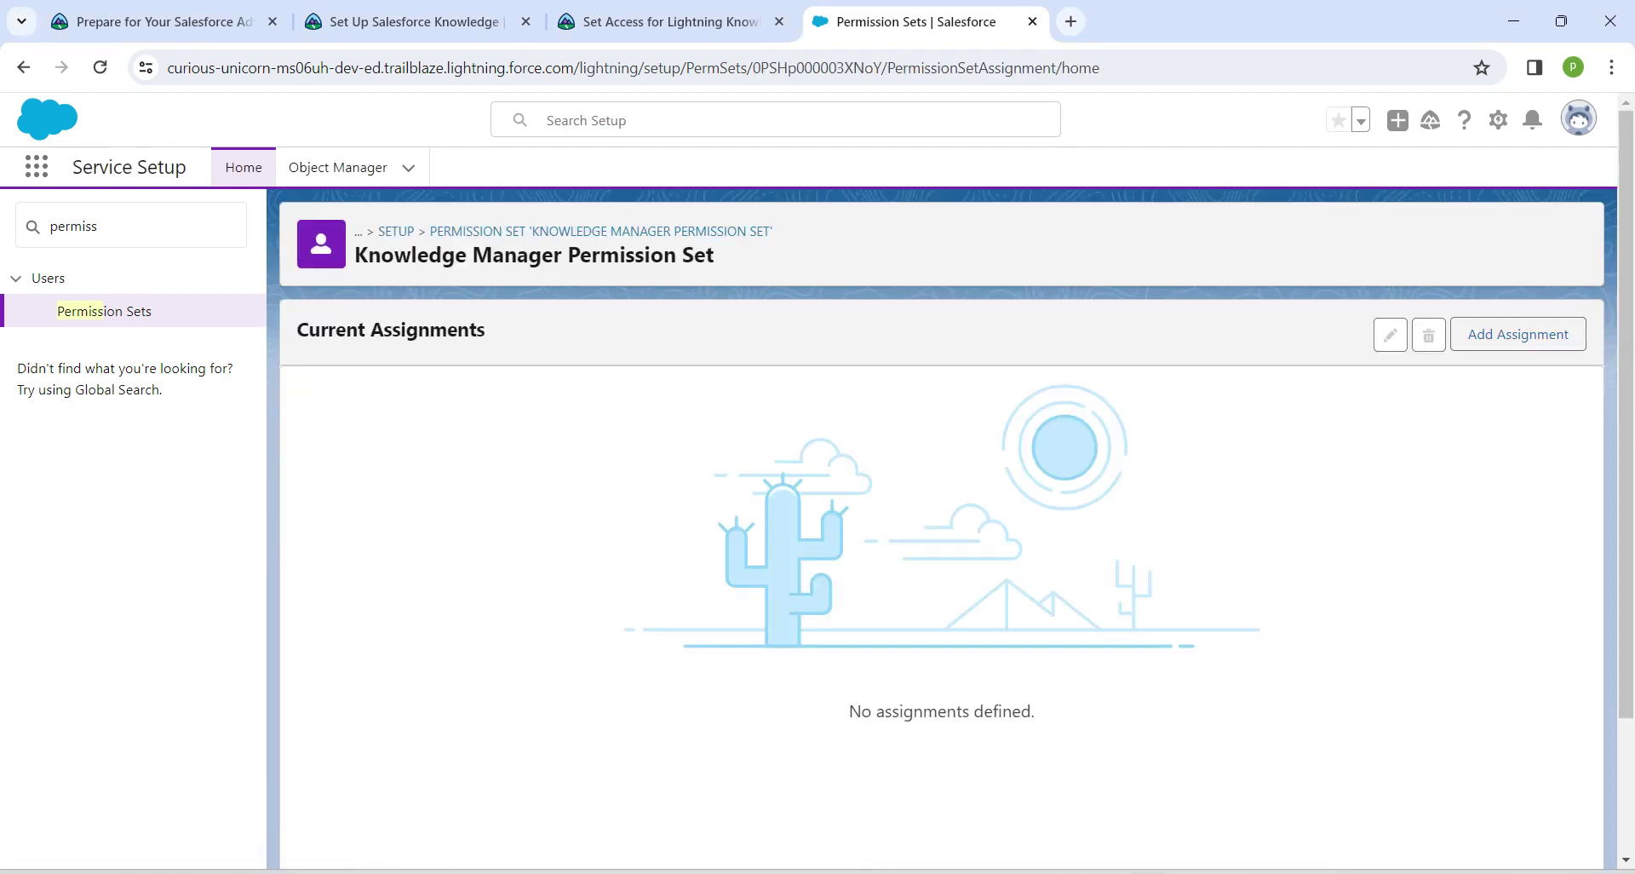
{"action": "left_click", "coordinate": [1518, 334]}
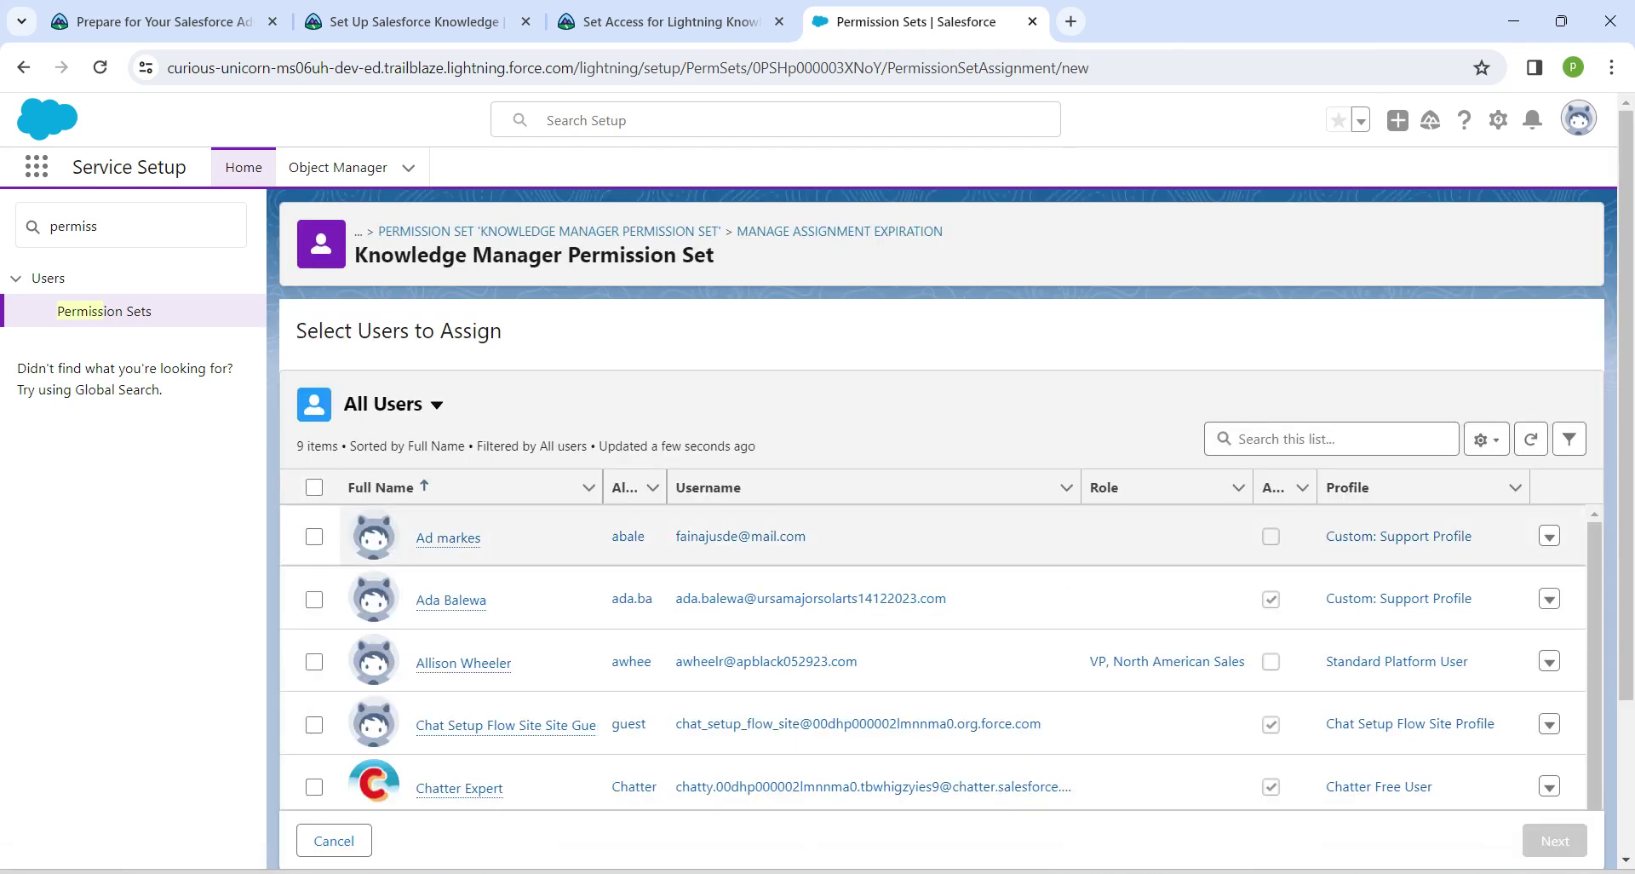
{"action": "left_click", "coordinate": [314, 600]}
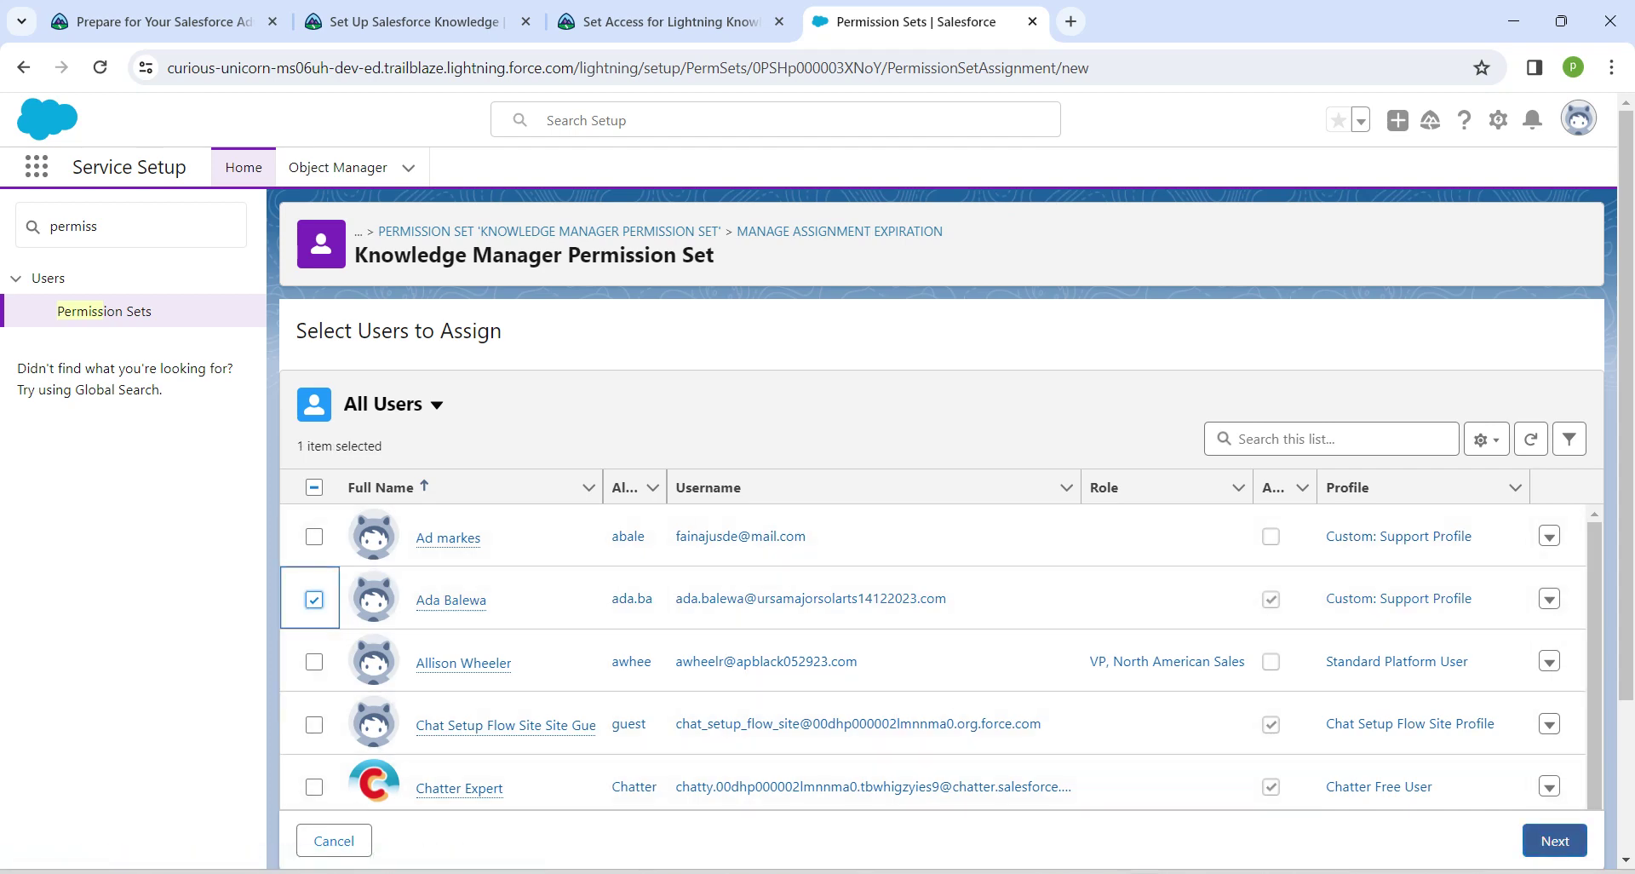
{"action": "left_click", "coordinate": [1554, 841]}
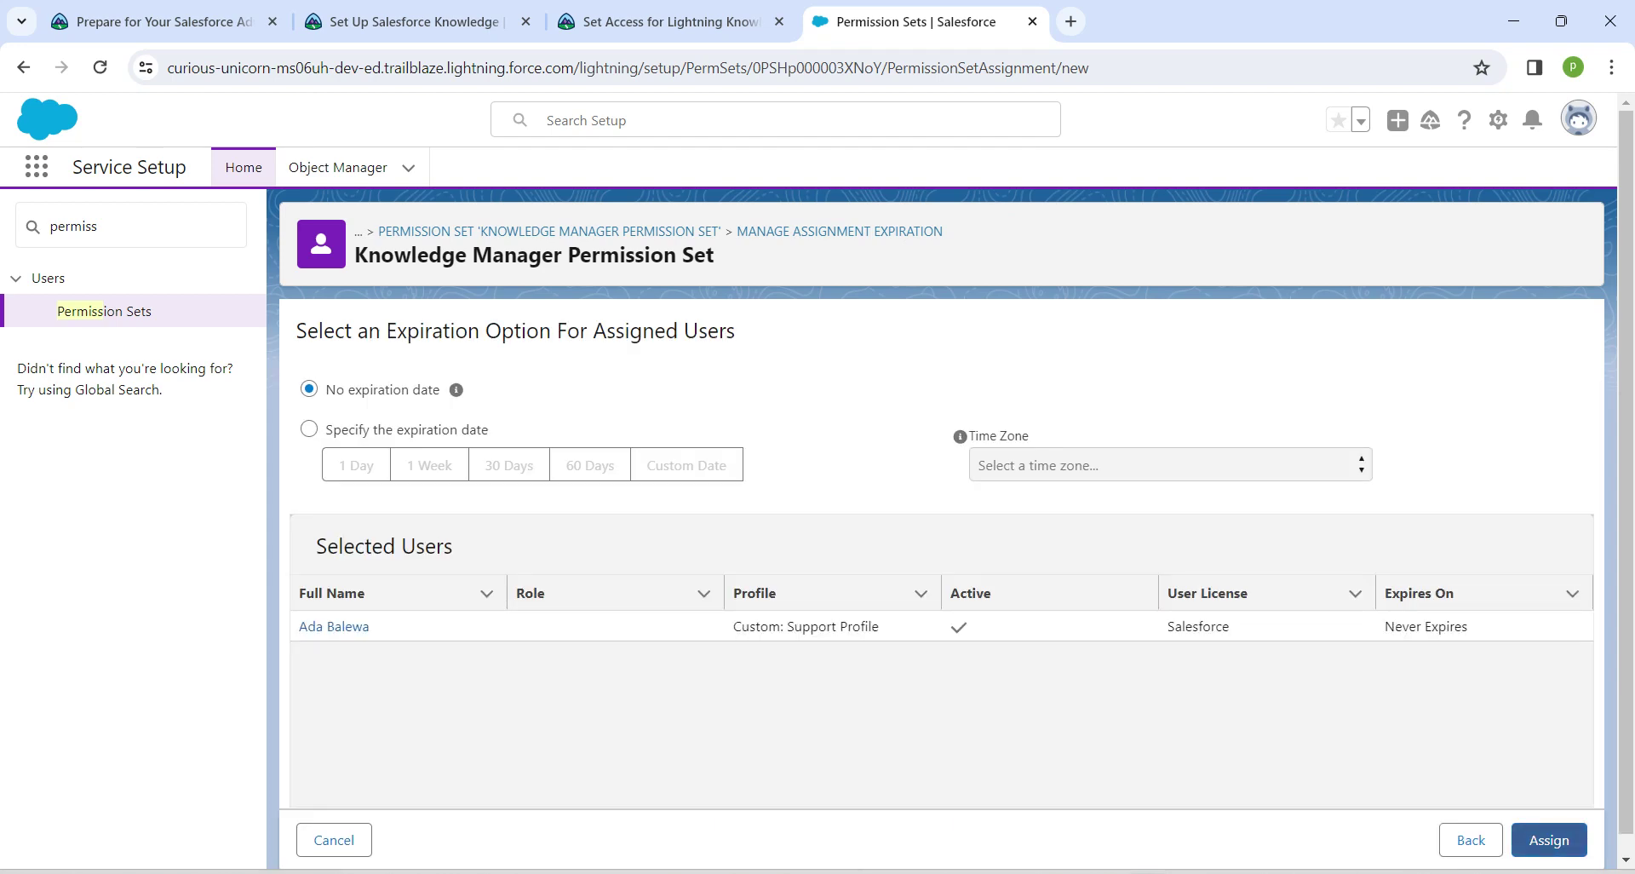
{"action": "left_click", "coordinate": [1549, 840]}
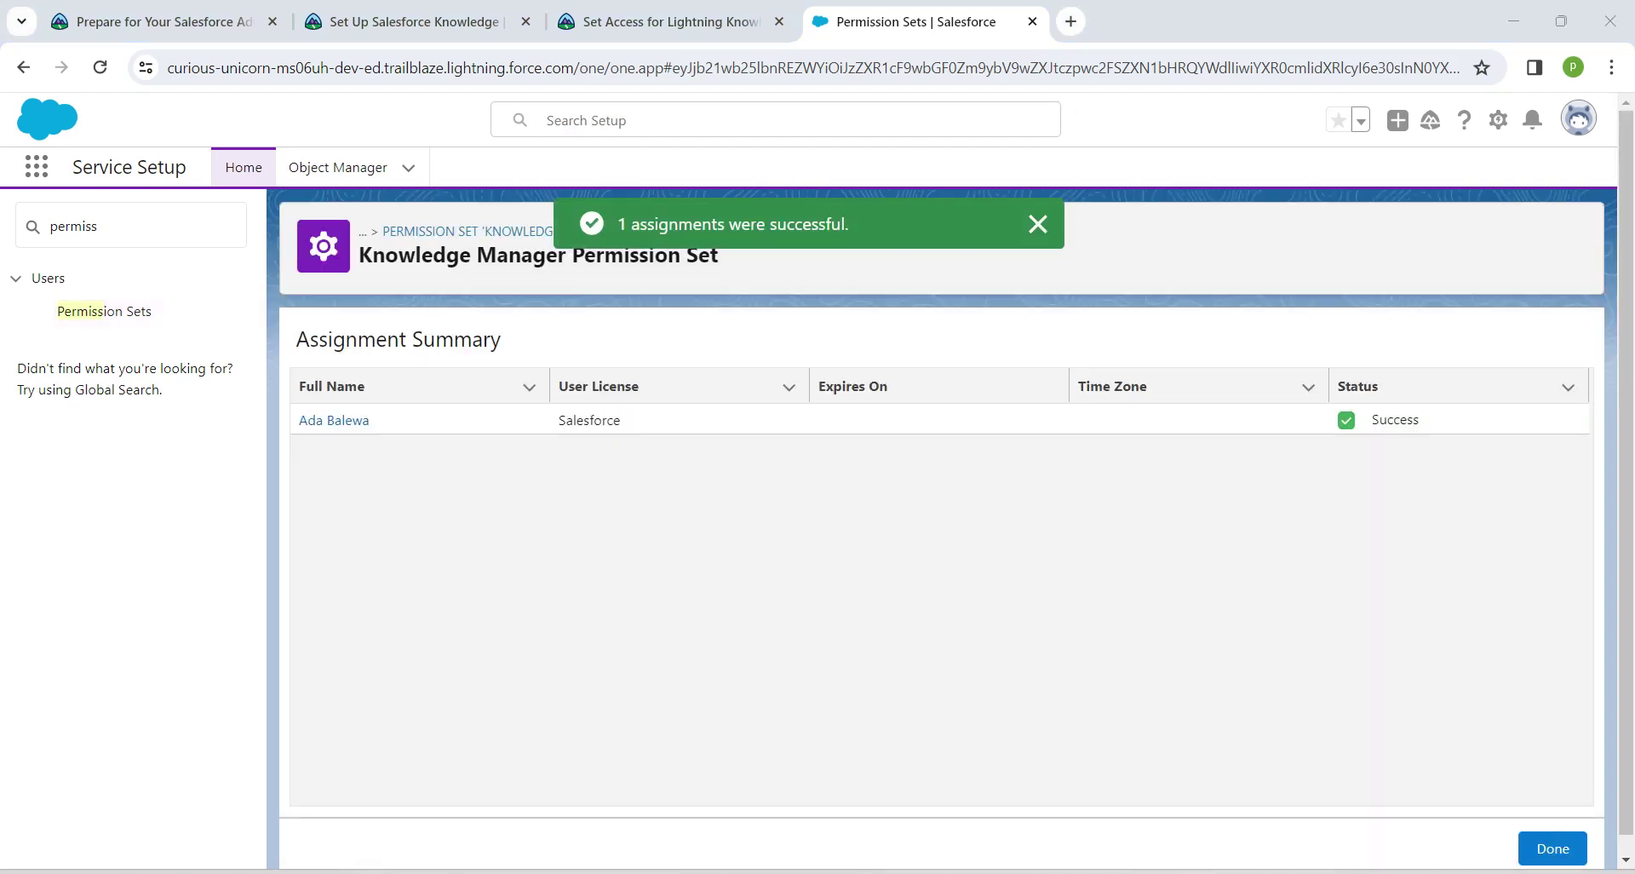
{"action": "left_click", "coordinate": [1552, 848]}
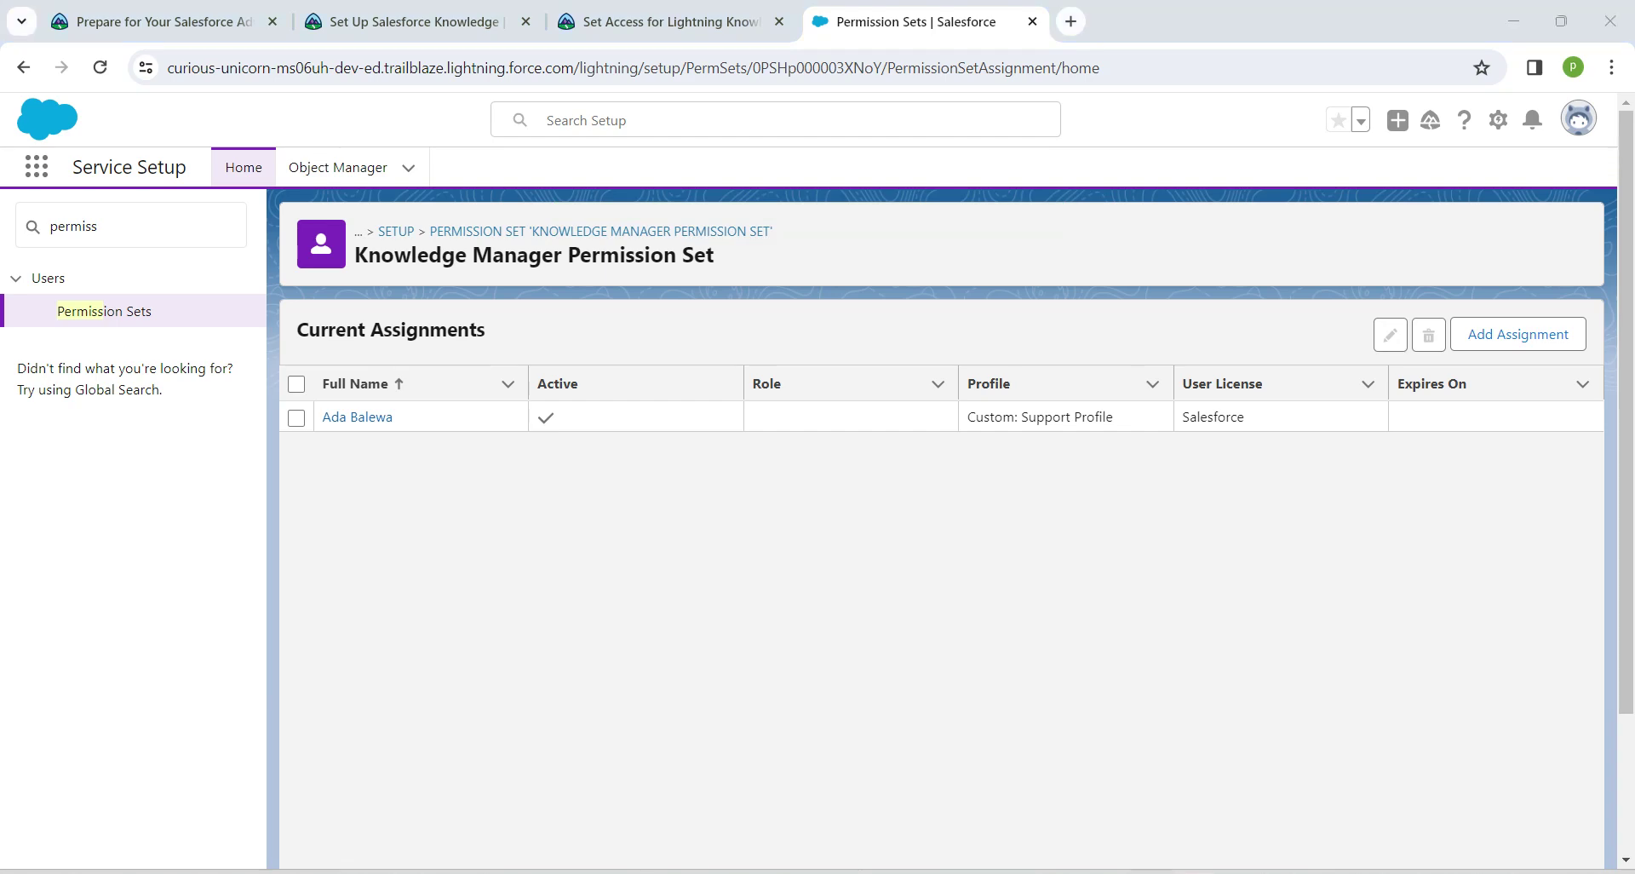
- Switch to Trailhead, verify the Set Access for Lightning Knowledge step, and reload the Set Up Salesforce Knowledge project page
{"action": "left_click", "coordinate": [664, 23]}
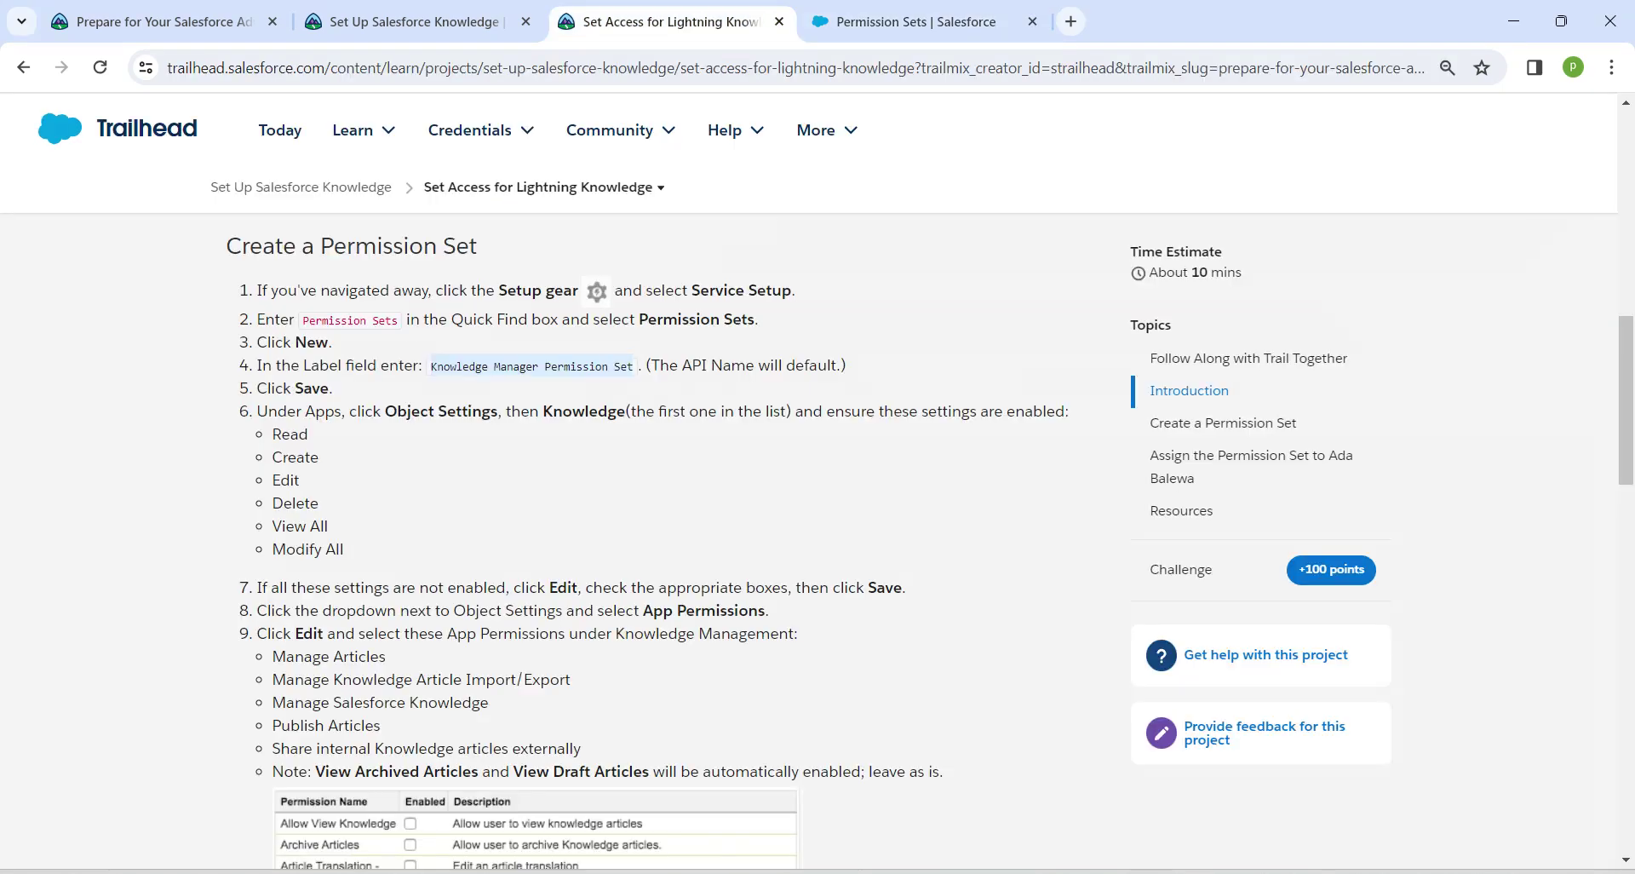
{"action": "left_click_drag", "start_coordinate": [1626, 401], "coordinate": [1626, 683]}
{"action": "left_click", "coordinate": [373, 696]}
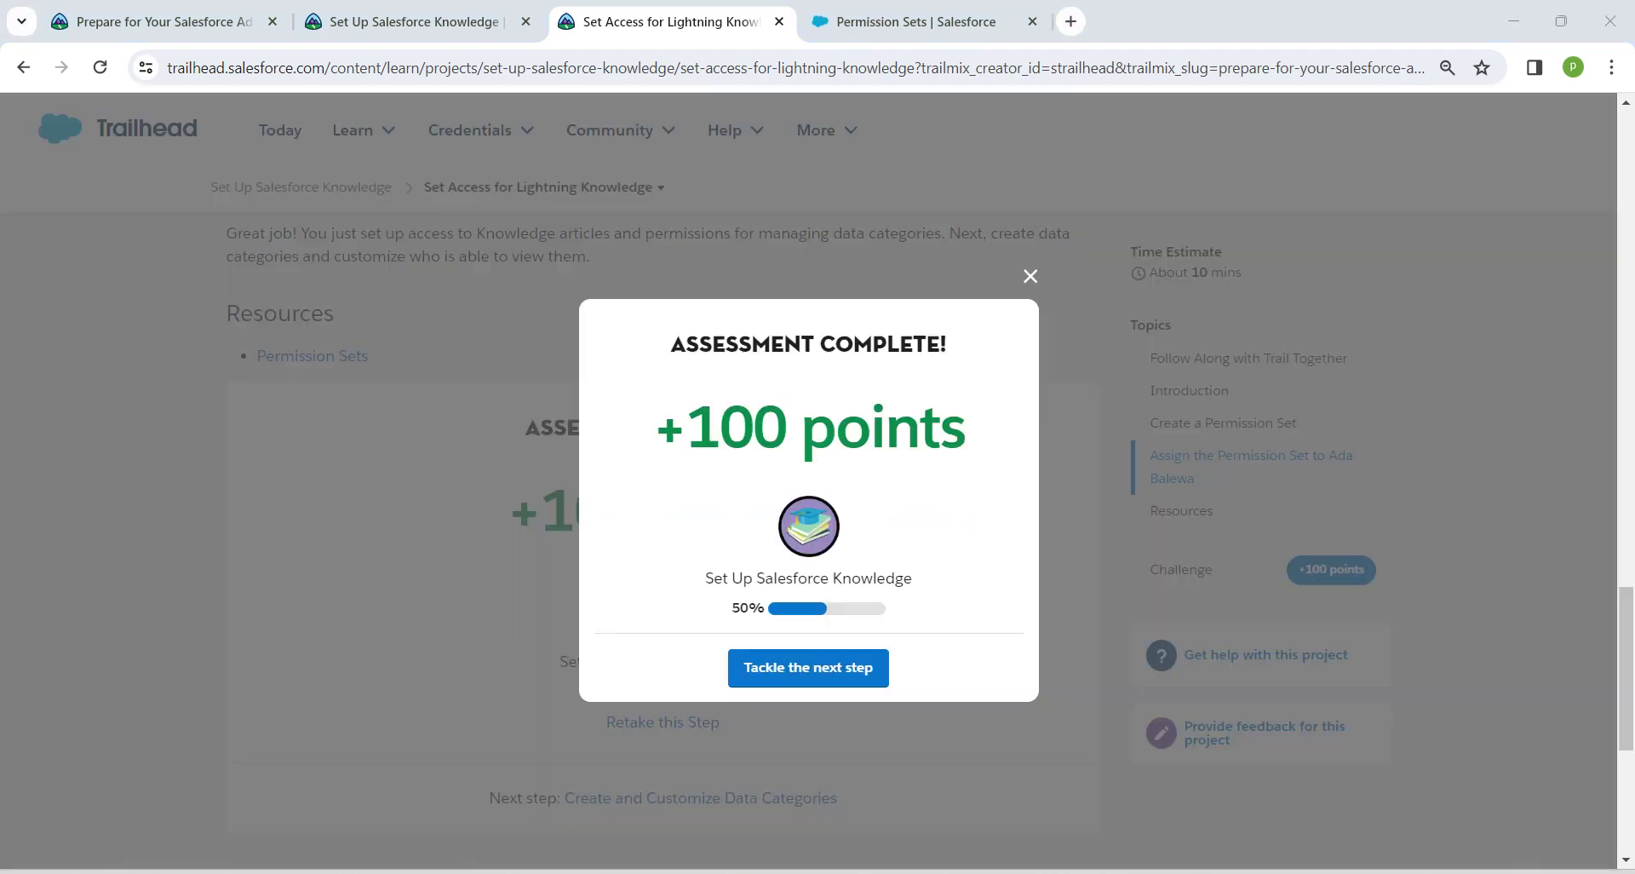
{"action": "left_click", "coordinate": [409, 21]}
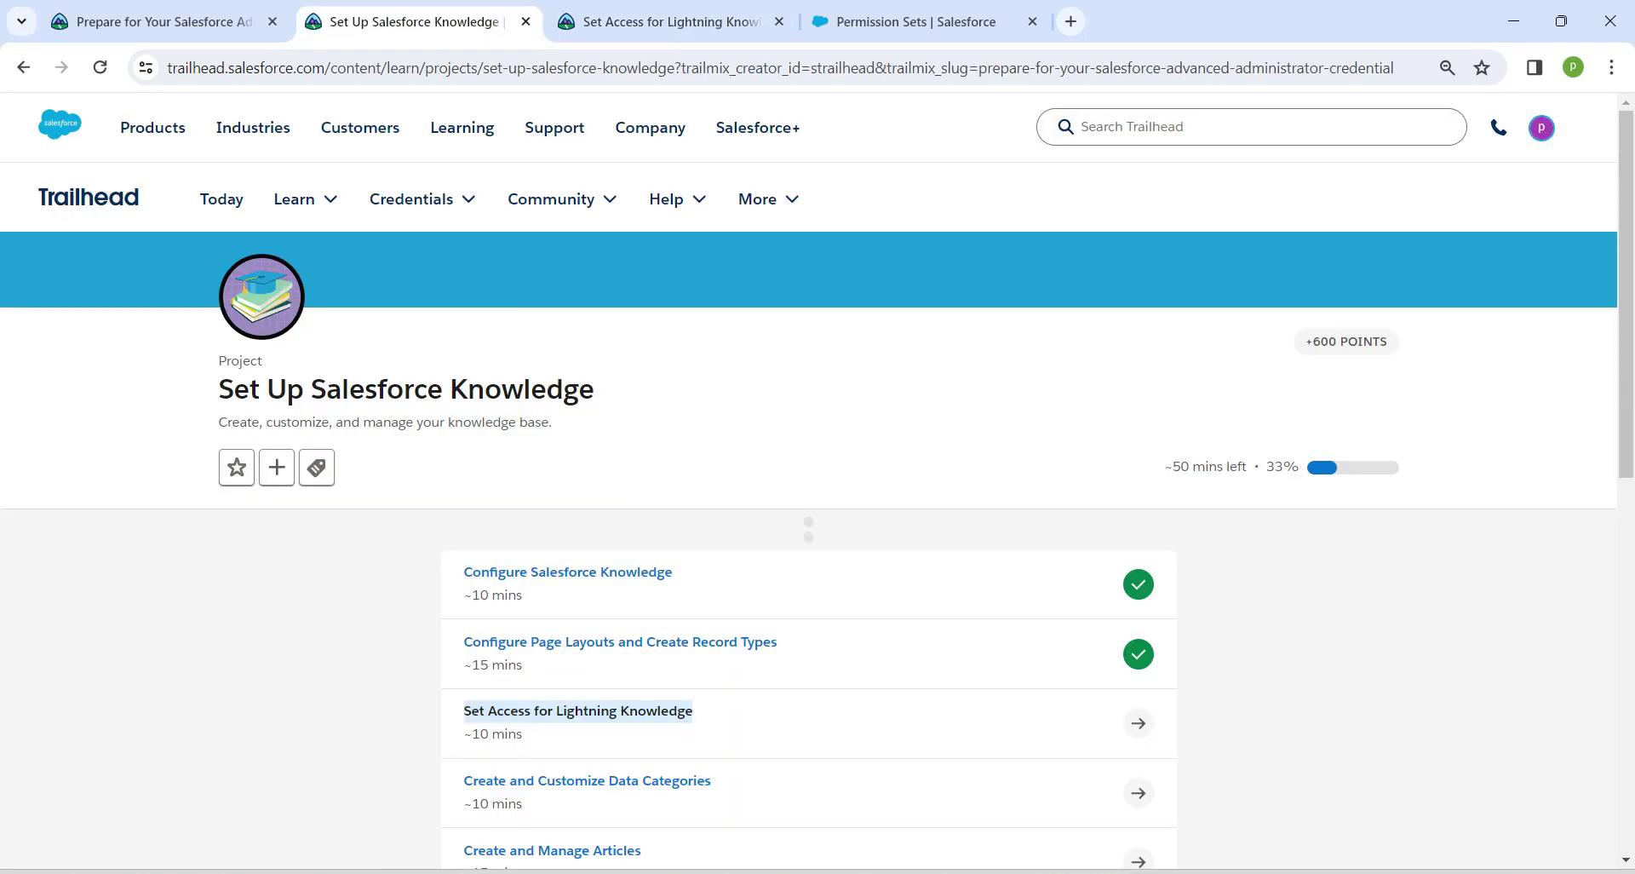
{"action": "left_click", "coordinate": [100, 68]}
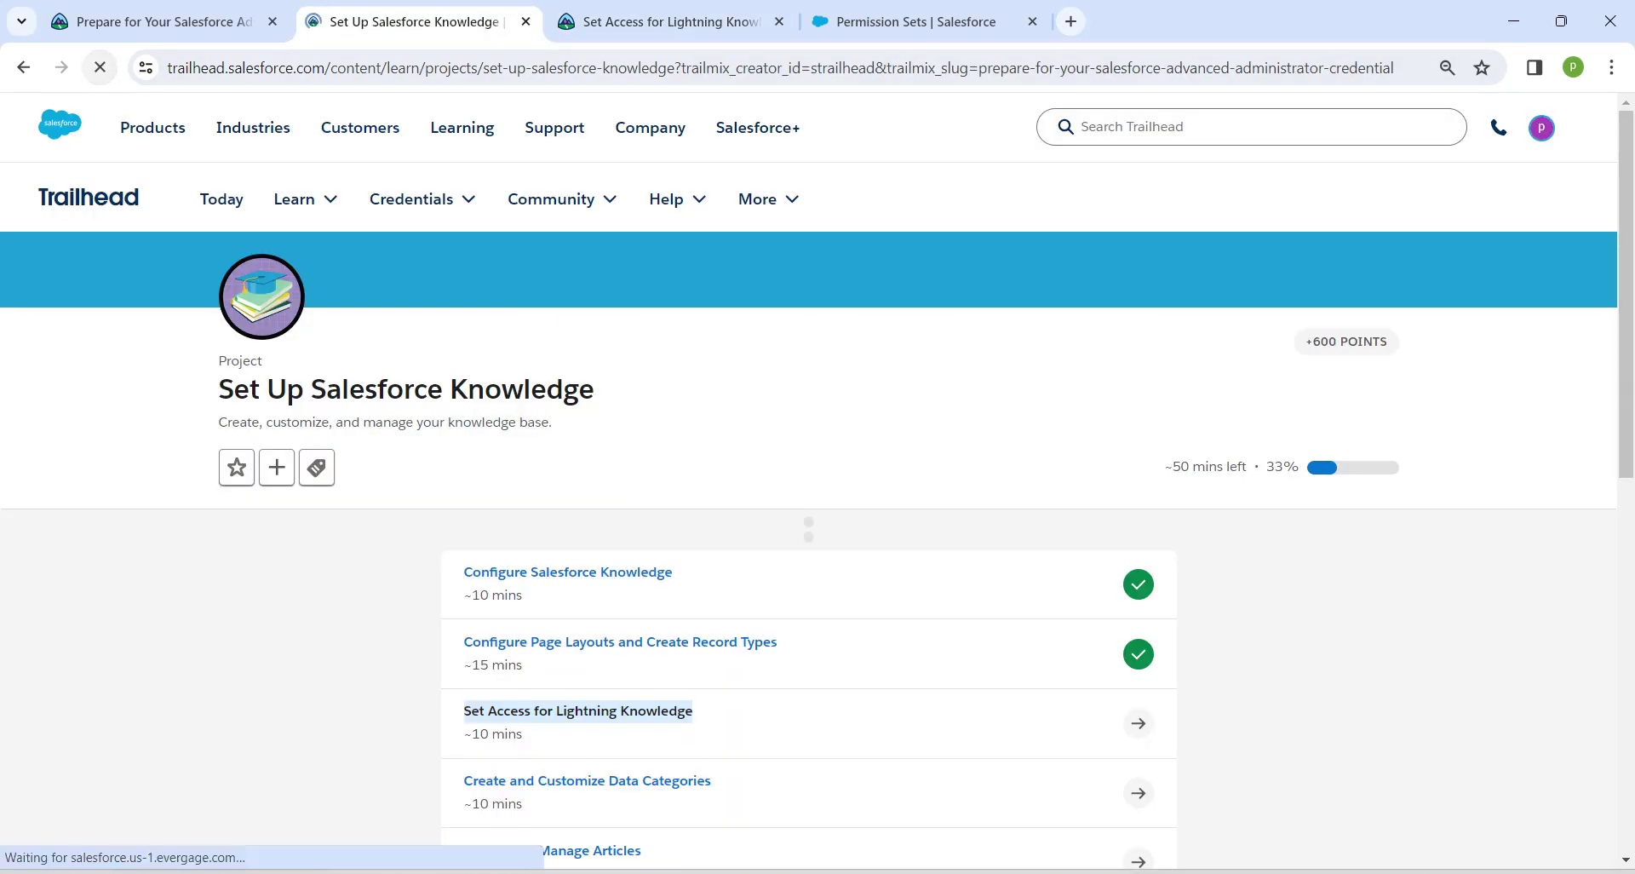